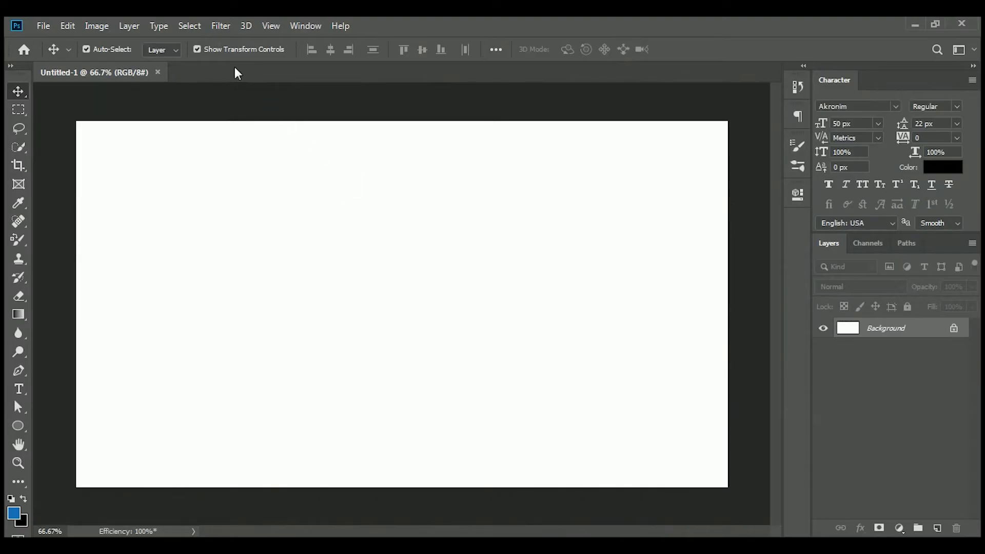
# Open the image 2827460.jpg in its own document and clear the "designed by freepik" credit beneath the figure.
pyautogui.moveTo(389, 358); pyautogui.dragTo(197, 73)
pyautogui.click(199, 76)
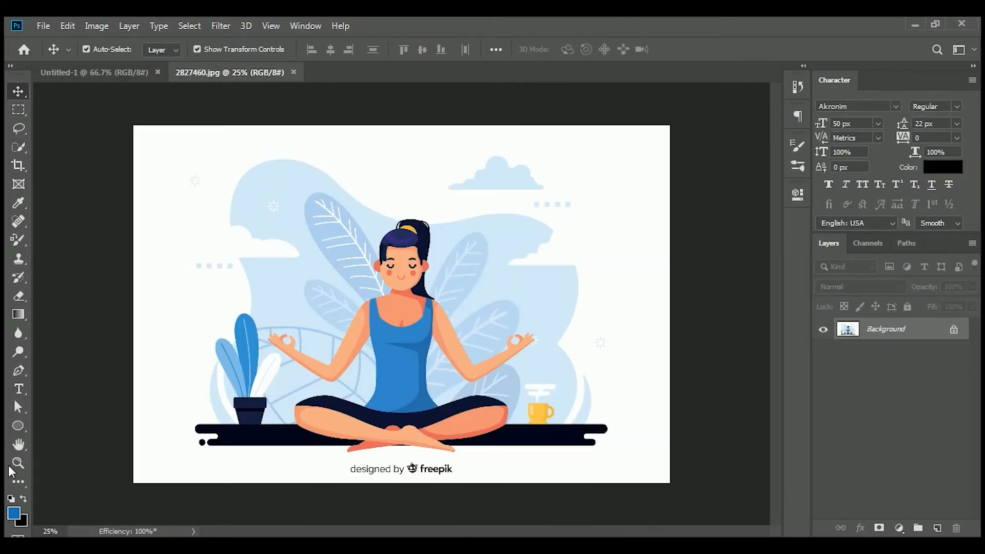
pyautogui.press('z')
pyautogui.moveTo(425, 474); pyautogui.dragTo(453, 456)
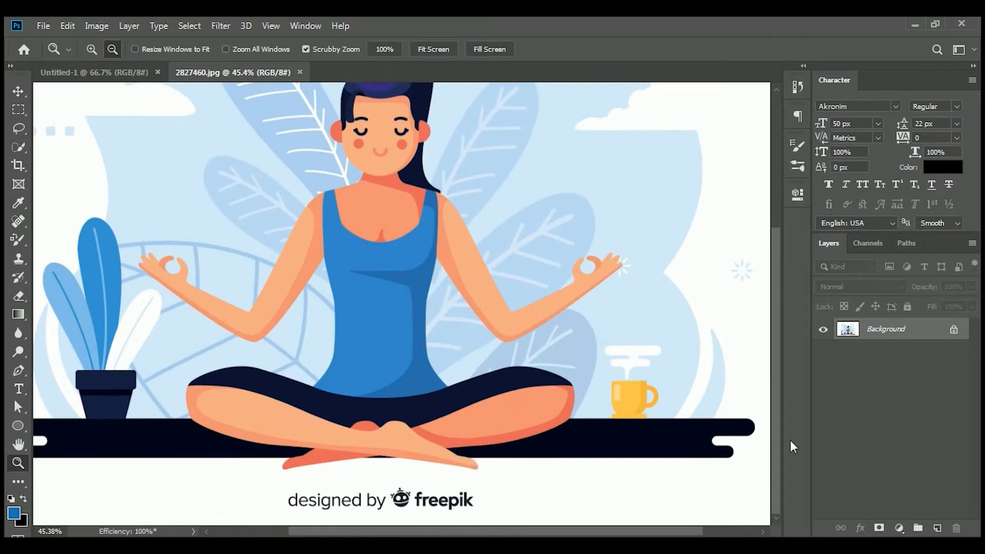
pyautogui.click(18, 109)
pyautogui.moveTo(238, 483); pyautogui.dragTo(490, 501)
pyautogui.hotkey('ctrl', 't')
pyautogui.press('Return')
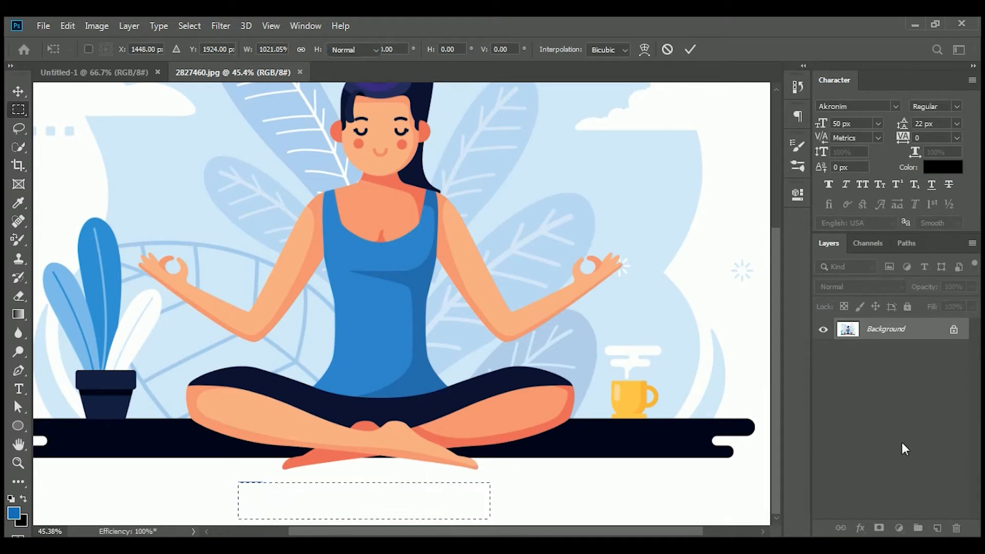
pyautogui.hotkey('ctrl', 'd')
# Convert the image's Background to a normal layer named Layer 0 and move it into the Untitled-1 document.
pyautogui.doubleClick(944, 329)
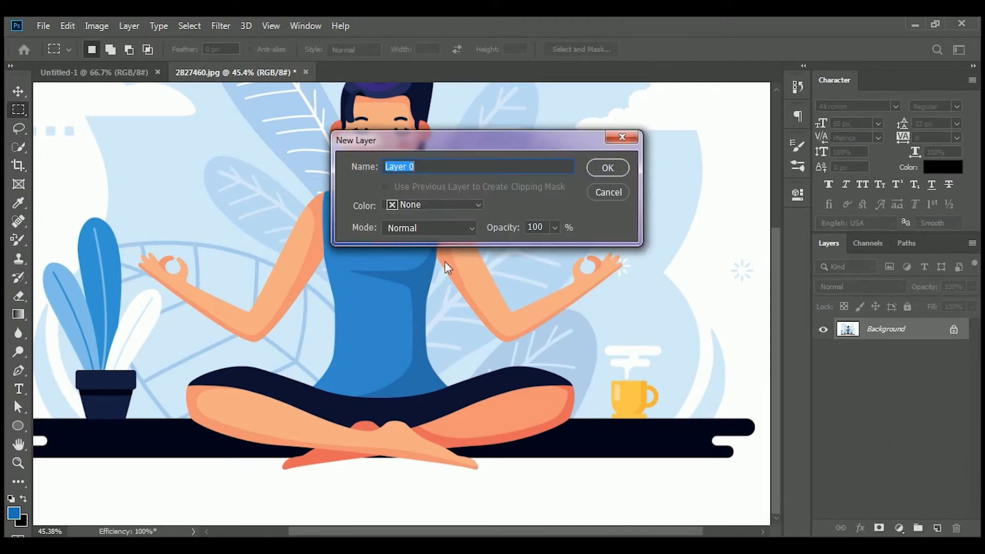
pyautogui.click(608, 167)
pyautogui.press('v')
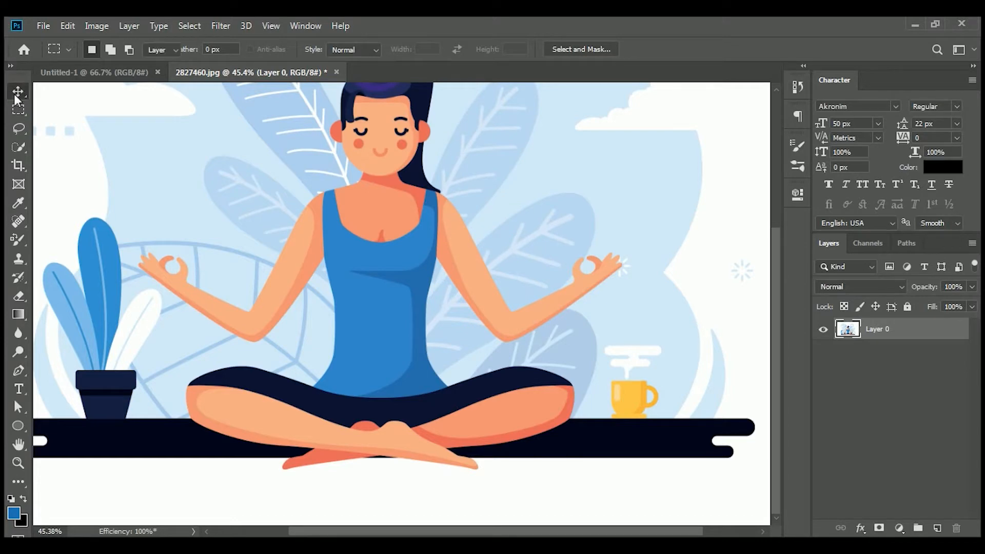
pyautogui.moveTo(549, 298); pyautogui.dragTo(367, 308)
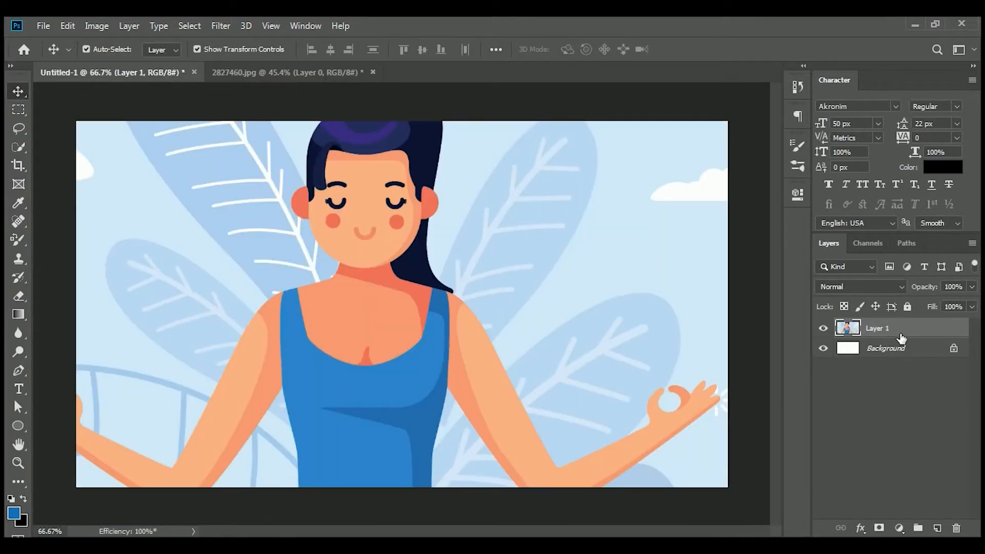
# Scale the illustration down to about the canvas height and place it on the right part of the page.
pyautogui.hotkey('ctrl', 't')
pyautogui.moveTo(251, 52); pyautogui.dragTo(216, 53)
pyautogui.moveTo(377, 321); pyautogui.dragTo(490, 355)
pyautogui.moveTo(246, 51); pyautogui.dragTo(234, 51)
pyautogui.moveTo(396, 305); pyautogui.dragTo(398, 316)
pyautogui.click(897, 417)
pyautogui.click(443, 335)
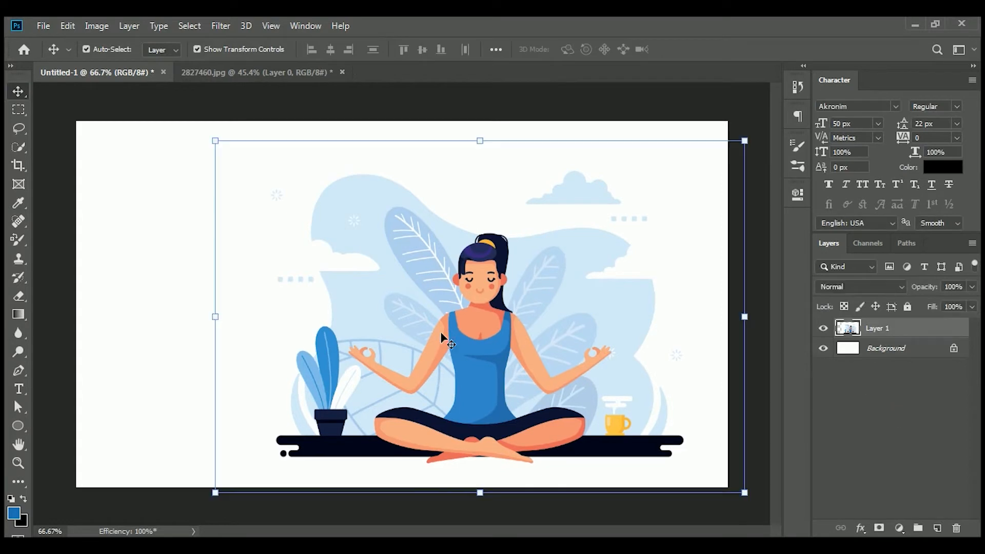
# Enlarge the illustration to 105% with linked proportions and adjust its position slightly.
pyautogui.hotkey('ctrl', 't')
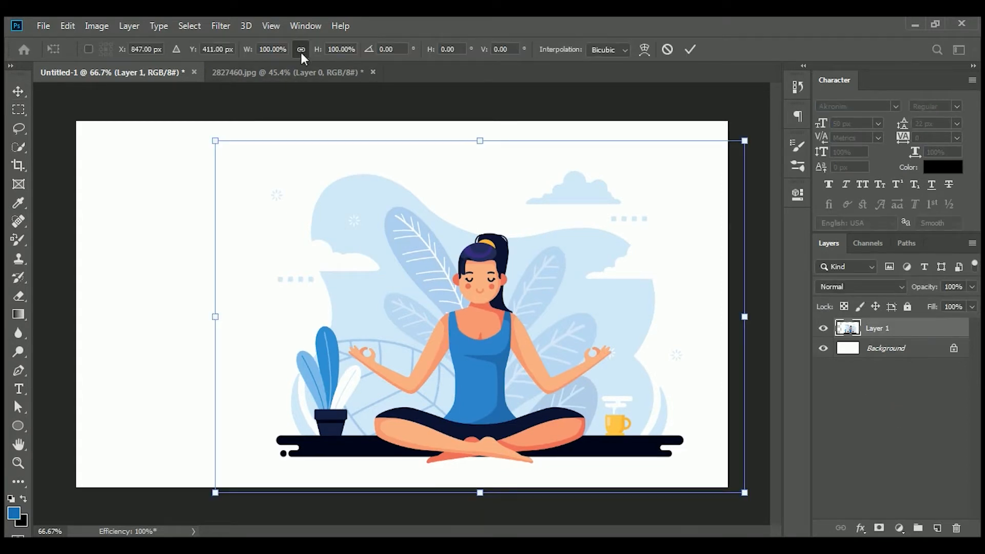
pyautogui.moveTo(250, 51); pyautogui.dragTo(257, 50)
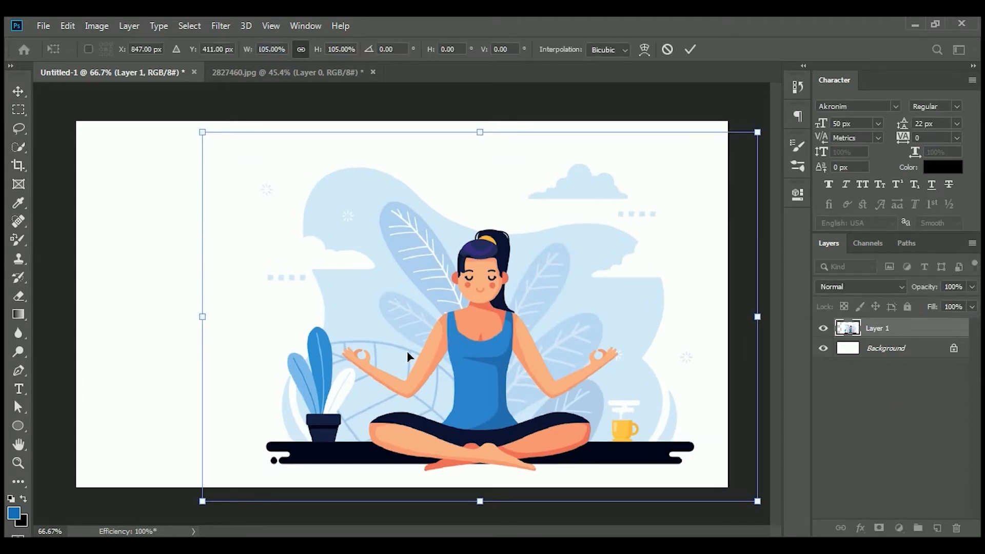
pyautogui.moveTo(408, 351); pyautogui.dragTo(425, 362)
pyautogui.press('Return')
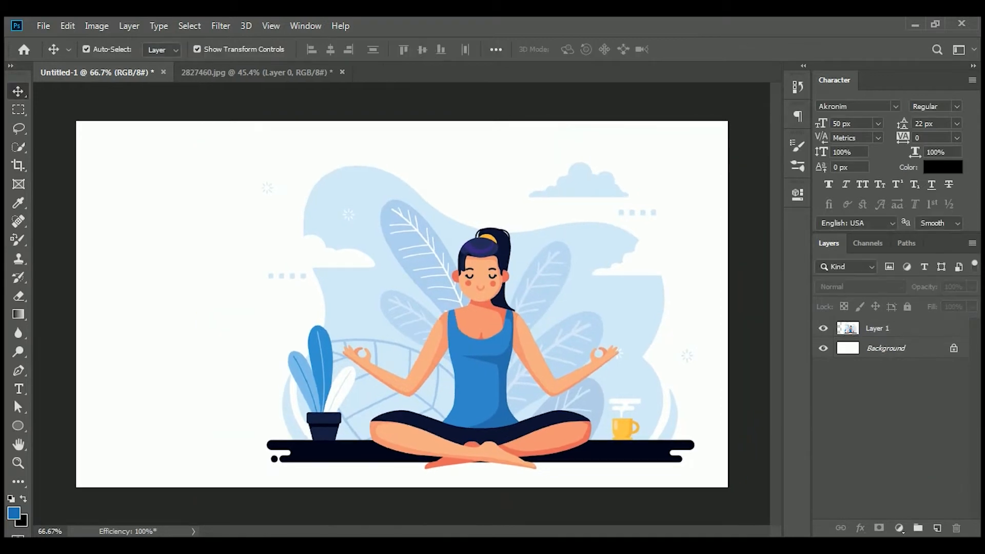
# Open the desktop text file kjhjhjhgjg in Notepad and copy its ABOUT, YOGA, CONTACT line.
pyautogui.click(291, 546)
pyautogui.doubleClick(138, 415)
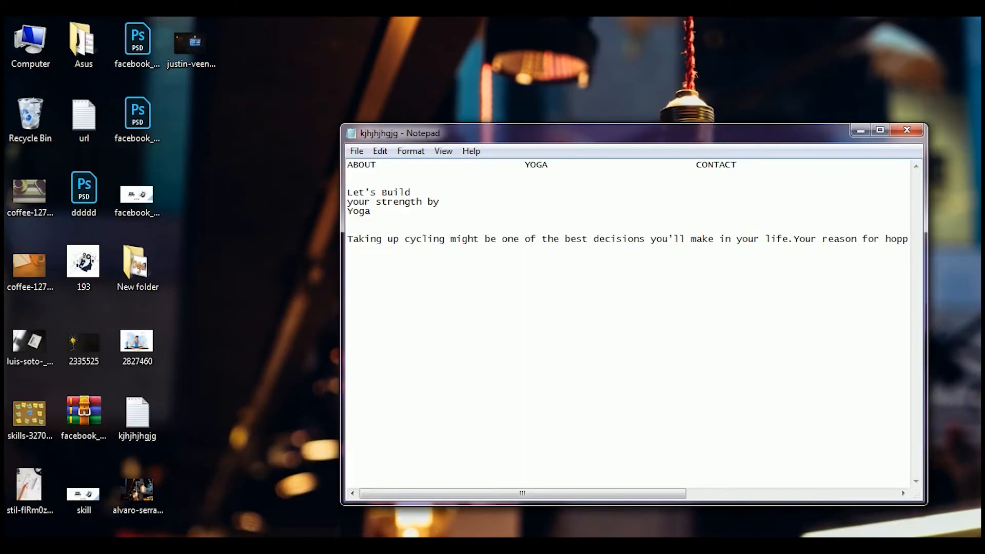
pyautogui.press('Down')
pyautogui.moveTo(737, 165); pyautogui.dragTo(347, 165)
pyautogui.hotkey('ctrl', 'c')
# Return to Photoshop and paste the copied navigation line as a new text layer over the figure.
pyautogui.click(291, 546)
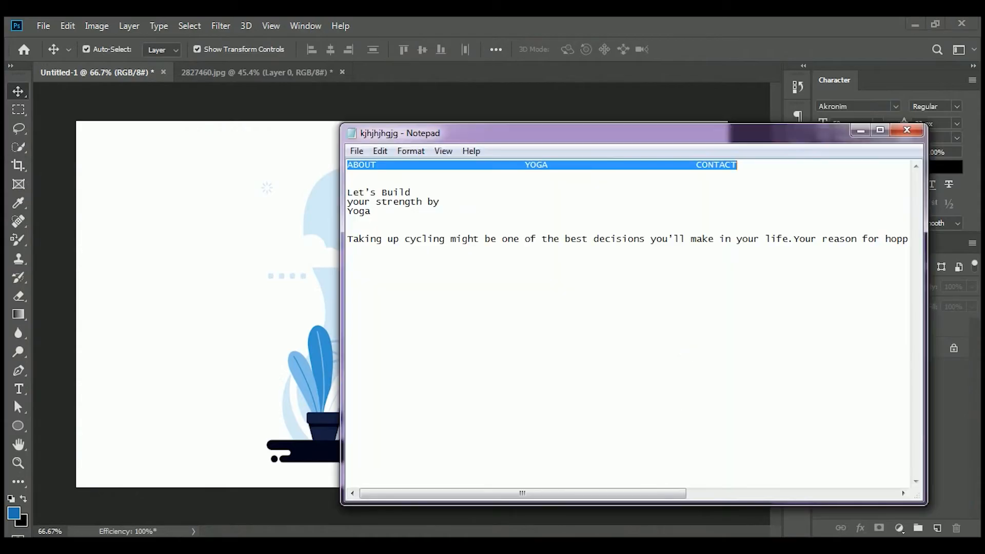
pyautogui.click(860, 130)
pyautogui.click(18, 389)
pyautogui.click(491, 312)
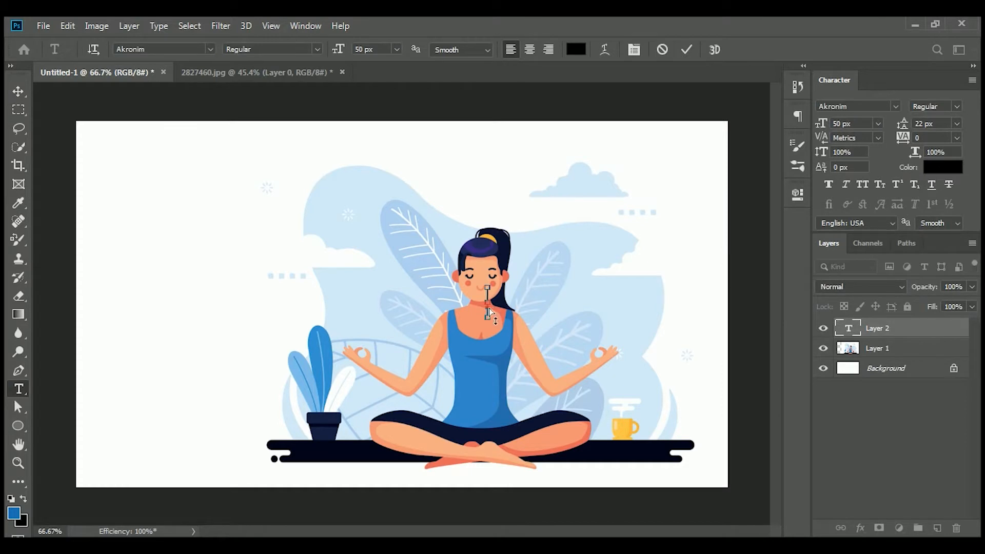
pyautogui.hotkey('ctrl', 'v')
# Format the whole navigation text in Montserrat Bold at 15 px.
pyautogui.tripleClick(709, 311)
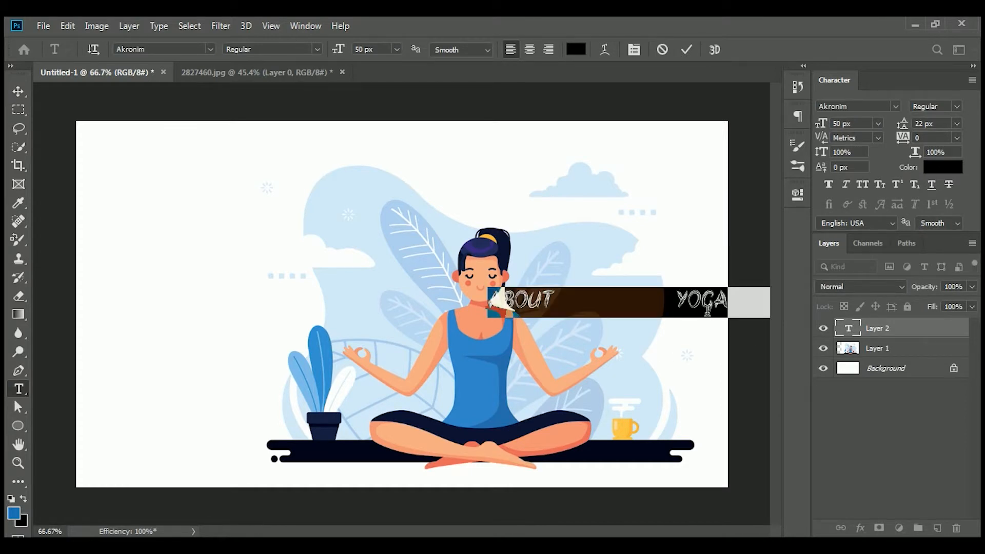
pyautogui.click(861, 107)
pyautogui.click(896, 107)
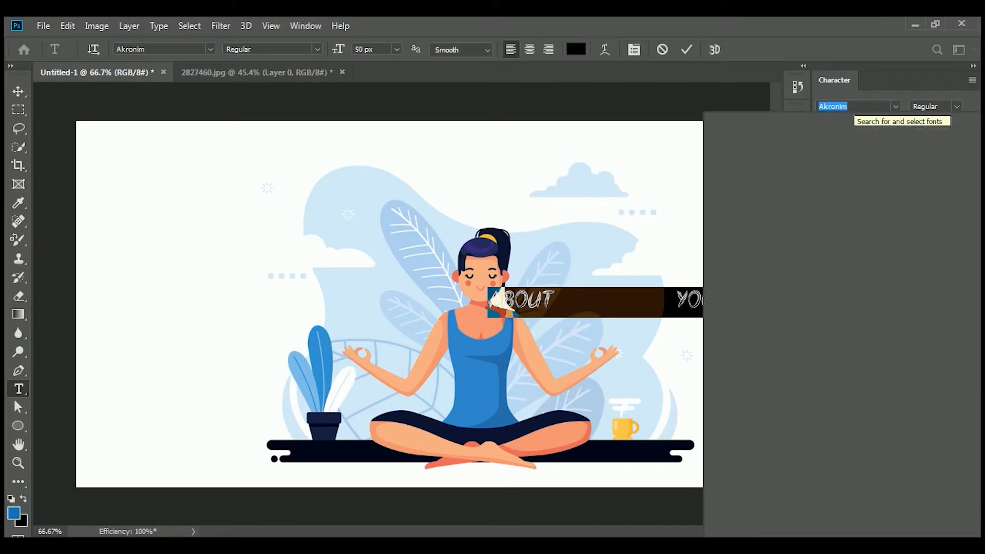
pyautogui.write('mont')
pyautogui.scroll(-3, 719, 171)
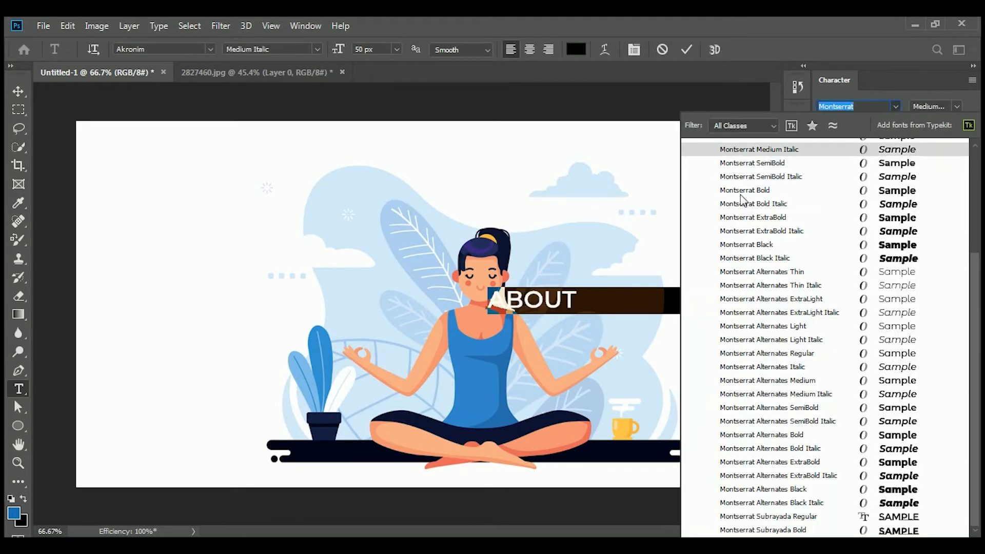
pyautogui.click(745, 193)
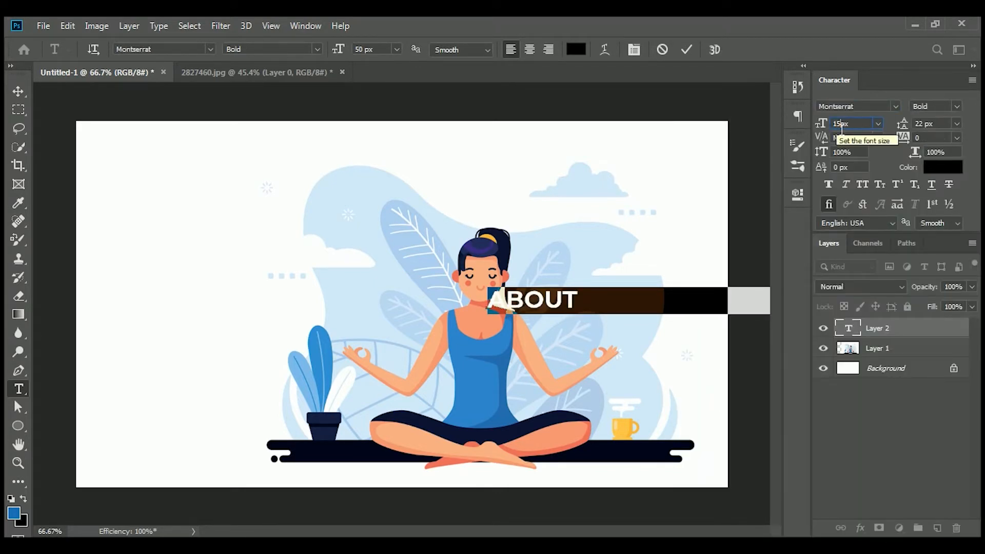
pyautogui.write('15')
pyautogui.press('Return')
pyautogui.click(18, 92)
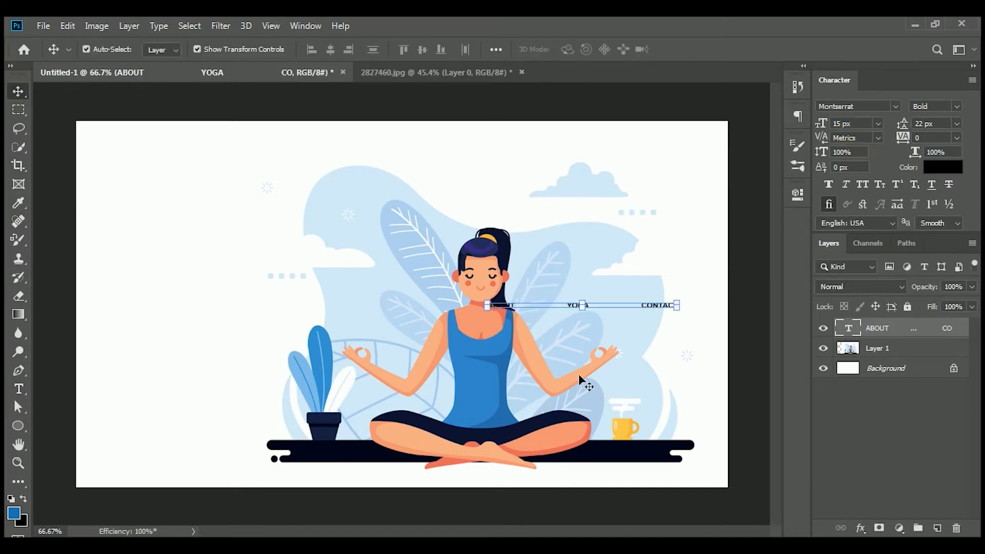
# Undo the accidental move of the illustration and fully lock its layer, Layer 1.
pyautogui.moveTo(581, 378); pyautogui.dragTo(581, 313)
pyautogui.hotkey('ctrl', 'z')
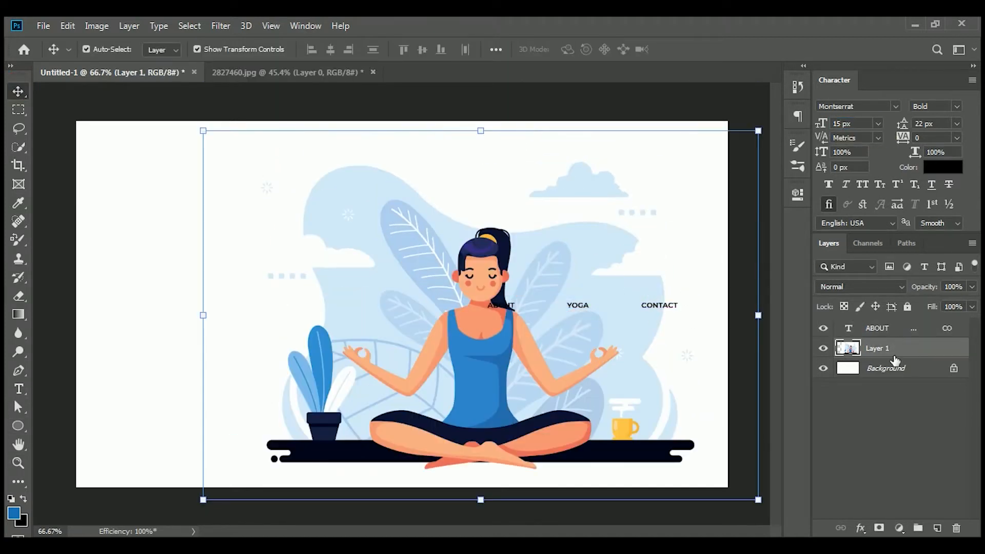
pyautogui.click(907, 306)
# Try to move the ABOUT, YOGA, CONTACT text with the Move tool from beside it.
pyautogui.click(513, 305)
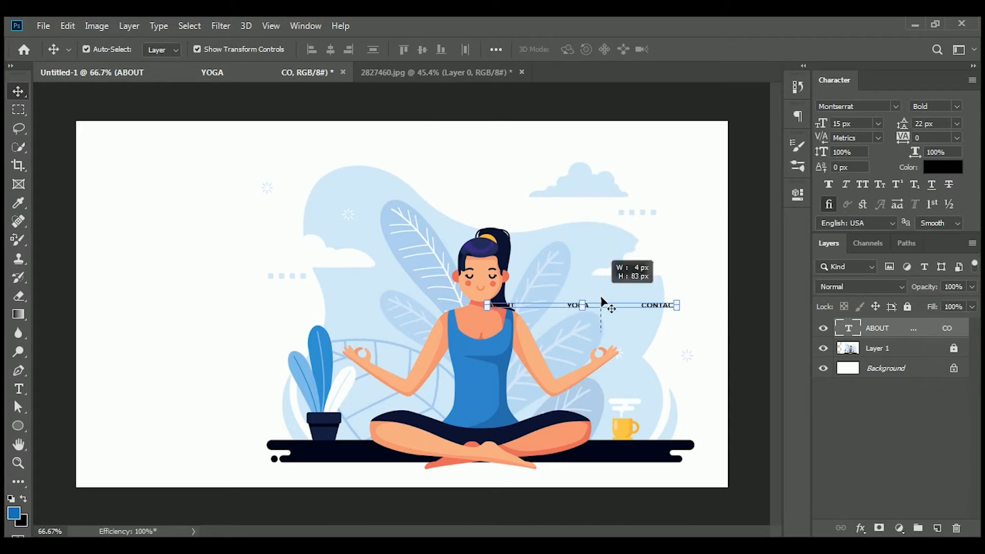
pyautogui.moveTo(601, 297); pyautogui.dragTo(602, 298)
pyautogui.moveTo(679, 341); pyautogui.dragTo(689, 305)
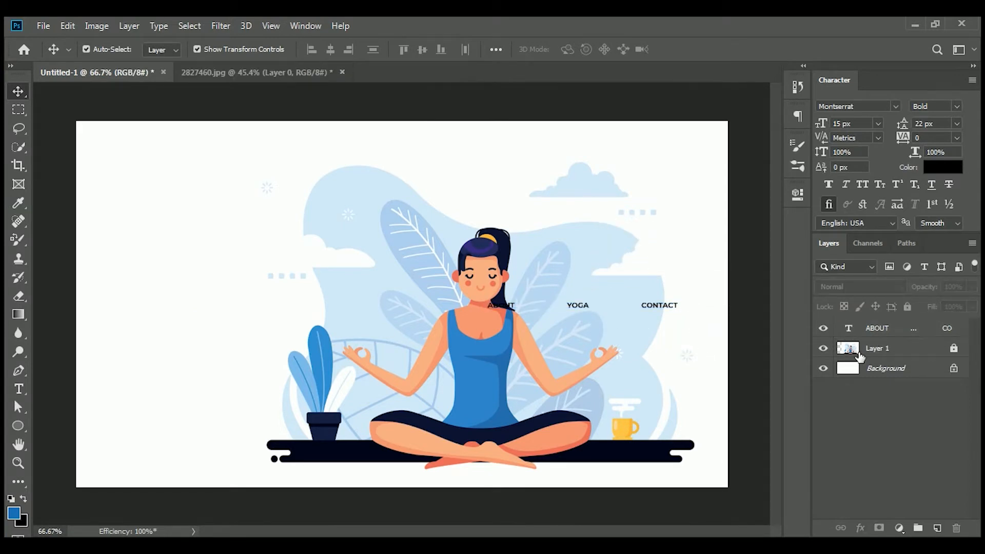
pyautogui.click(856, 332)
pyautogui.moveTo(673, 374); pyautogui.dragTo(676, 321)
pyautogui.click(855, 334)
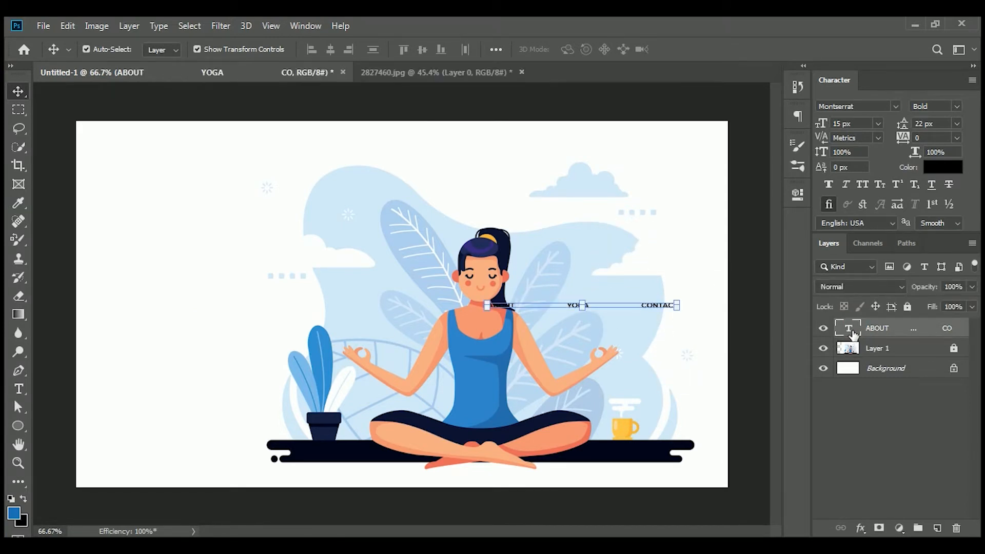
pyautogui.moveTo(385, 360); pyautogui.dragTo(284, 297)
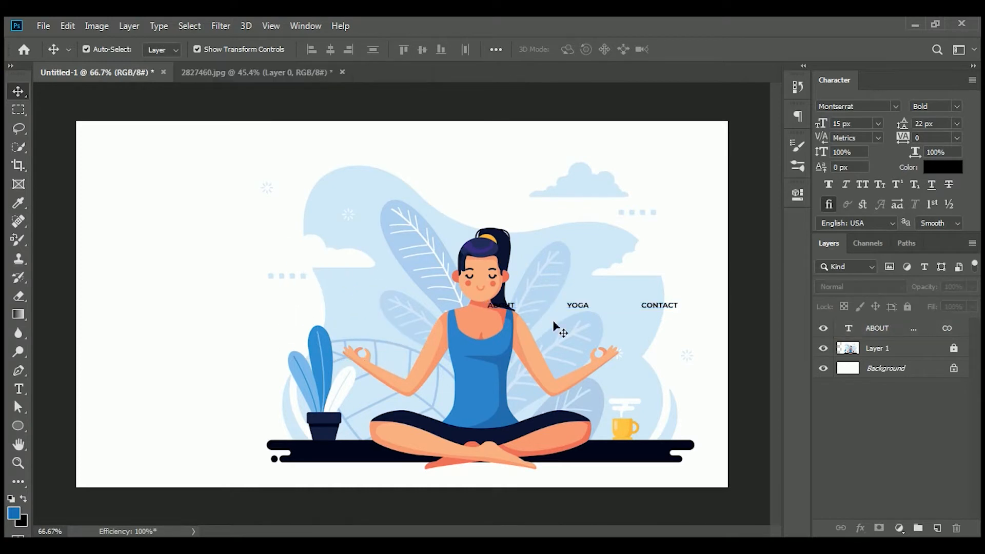
# Turn off Auto-Select and move the ABOUT, YOGA, CONTACT text up above the cloud near the page's upper edge.
pyautogui.click(860, 333)
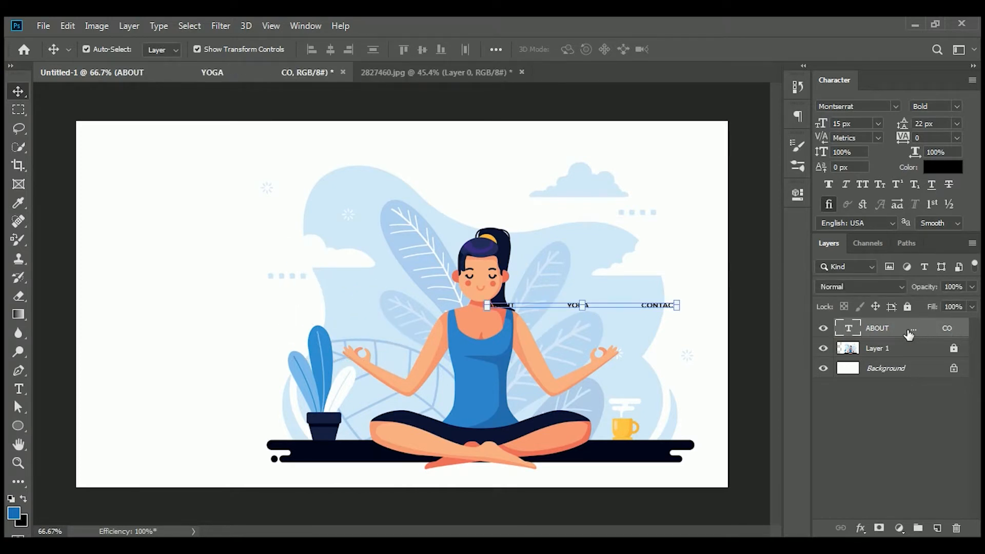
pyautogui.hotkey('shift', 'Up')
pyautogui.hotkey('shift', 'Up')
pyautogui.hotkey('shift', 'Up')
pyautogui.hotkey('shift', 'Up')
pyautogui.hotkey('shift', 'Up')
pyautogui.hotkey('shift', 'Up')
pyautogui.hotkey('shift', 'Up')
pyautogui.hotkey('shift', 'Up')
pyautogui.hotkey('shift', 'Up')
pyautogui.hotkey('shift', 'Up')
pyautogui.hotkey('shift', 'Up')
pyautogui.hotkey('shift', 'Up')
pyautogui.hotkey('shift', 'Up')
pyautogui.hotkey('shift', 'Up')
pyautogui.hotkey('shift', 'Up')
pyautogui.hotkey('shift', 'Up')
pyautogui.hotkey('shift', 'Up')
pyautogui.hotkey('shift', 'Up')
pyautogui.hotkey('shift', 'Up')
pyautogui.hotkey('shift', 'Up')
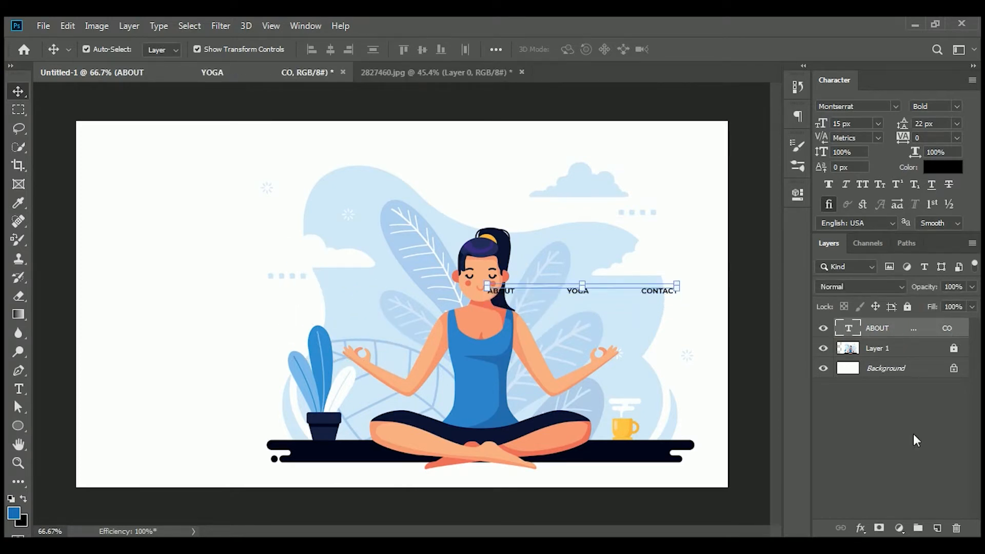
pyautogui.hotkey('shift', 'Up')
pyautogui.hotkey('shift', 'Up')
pyautogui.hotkey('shift', 'Up')
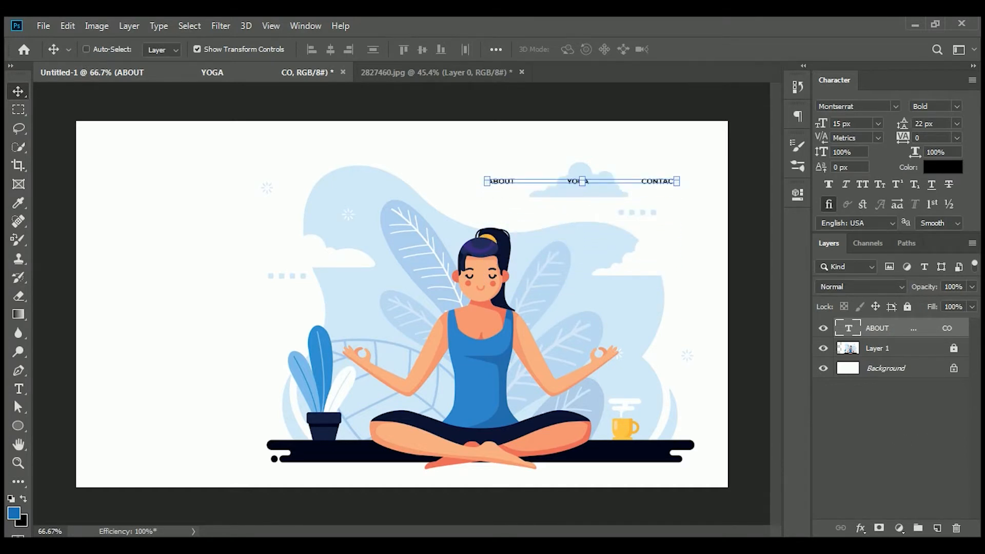
pyautogui.moveTo(684, 233); pyautogui.dragTo(671, 204)
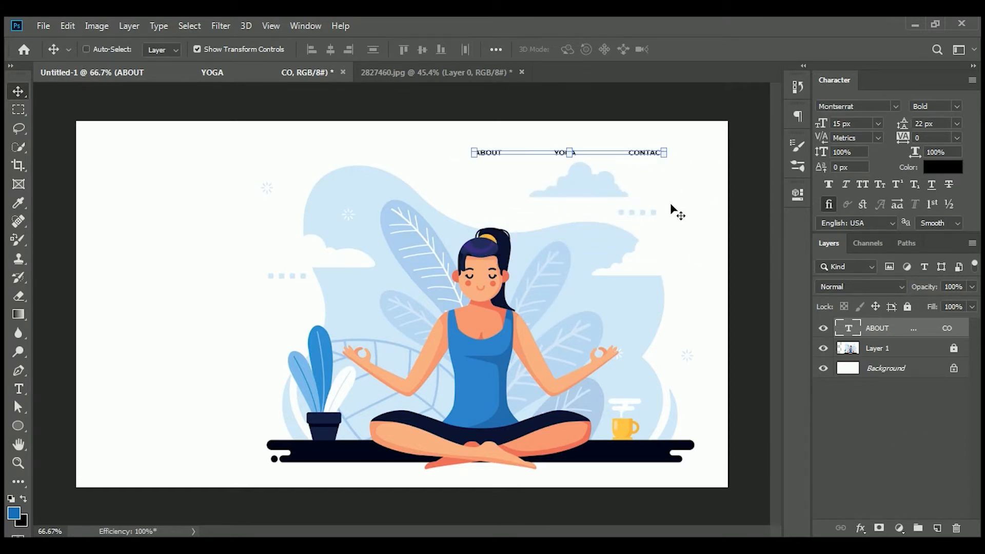
pyautogui.click(878, 421)
# Copy the lines "Let's Build your strength by Yoga" from Notepad and paste them as a new text layer left of the figure.
pyautogui.hotkey('alt', 'Tab')
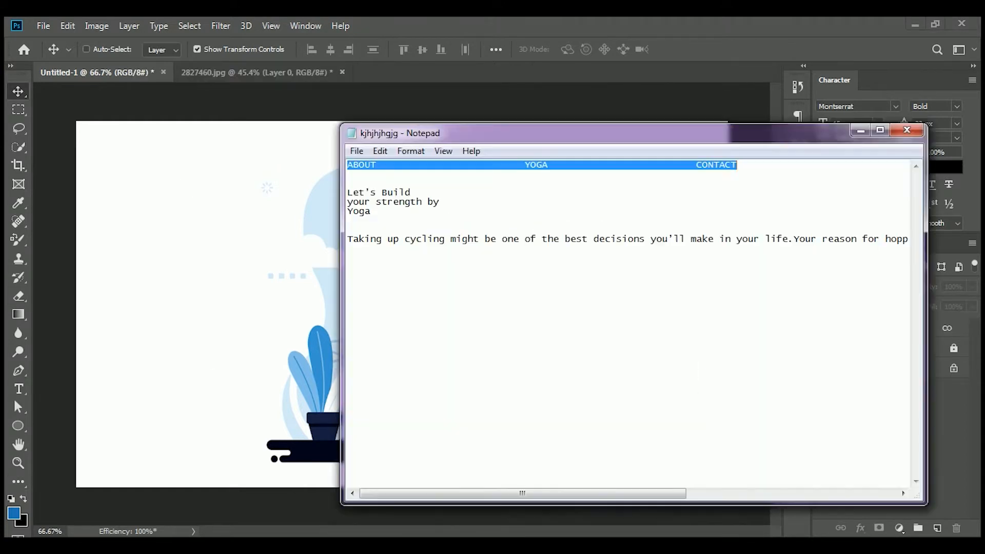
pyautogui.moveTo(372, 220); pyautogui.dragTo(349, 183)
pyautogui.hotkey('ctrl', 'c')
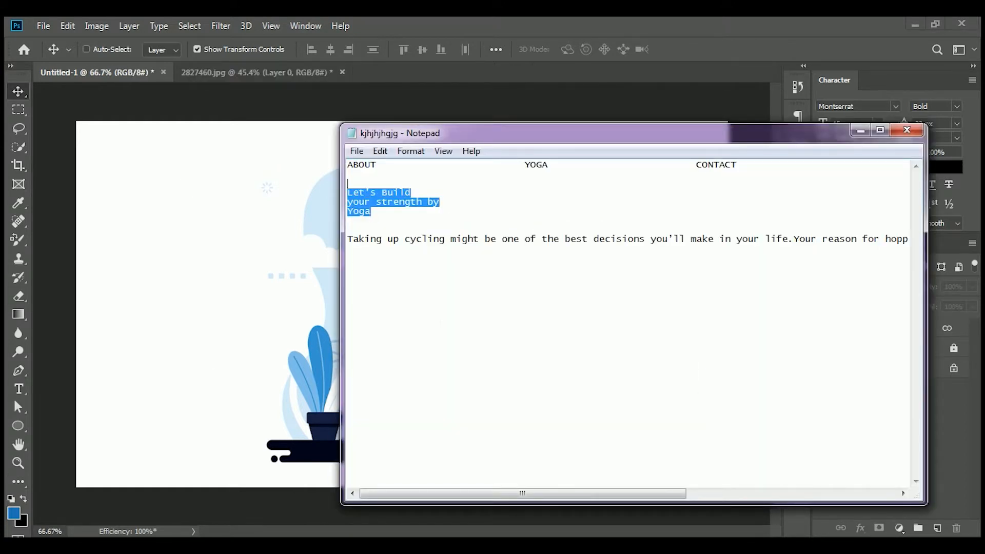
pyautogui.click(861, 130)
pyautogui.press('t')
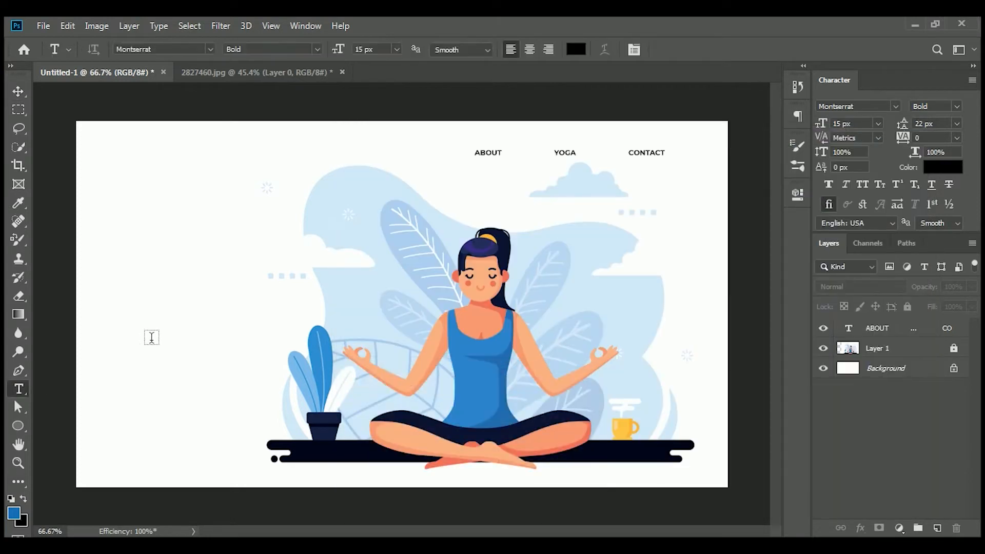
pyautogui.click(196, 285)
pyautogui.hotkey('ctrl', 'v')
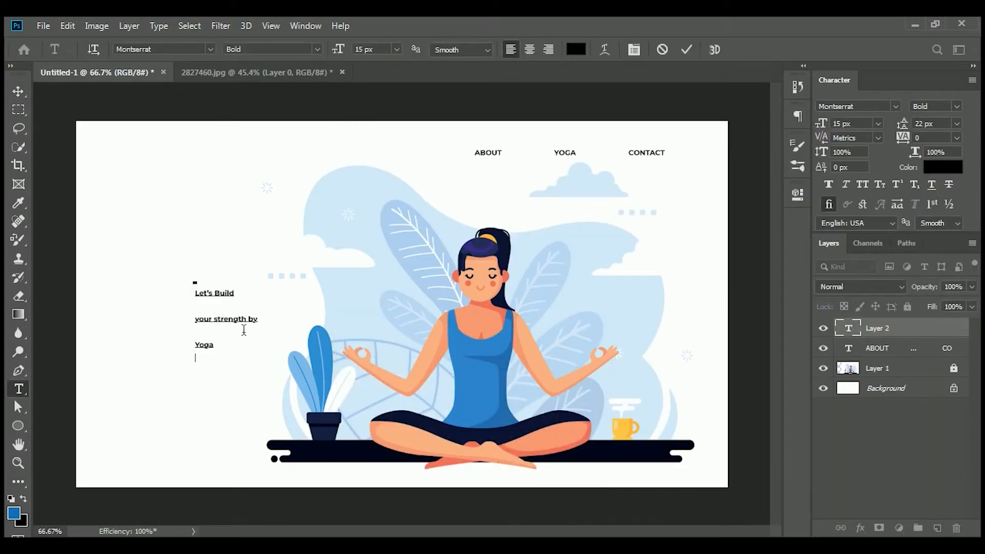
# Set the font size of the whole heading to 55 px.
pyautogui.hotkey('ctrl', 'a')
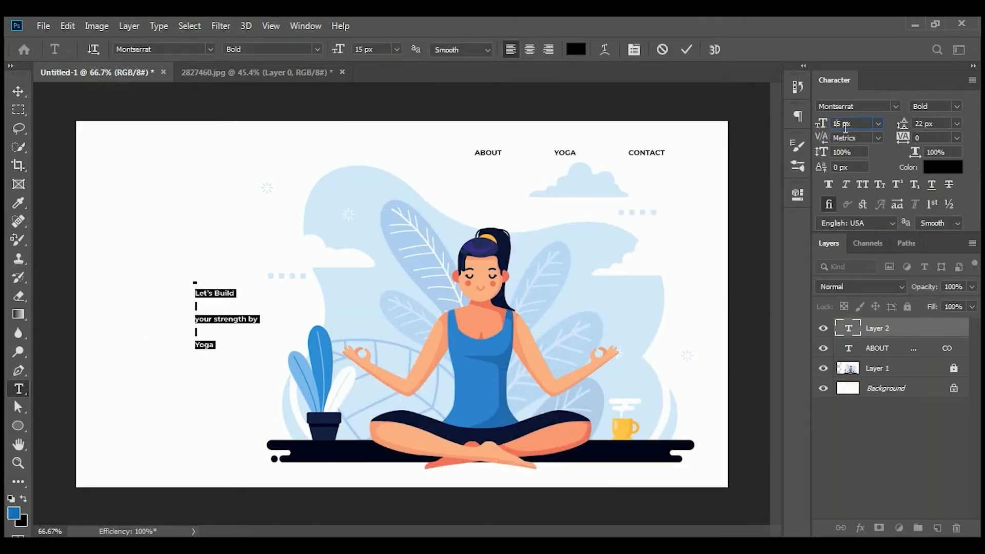
pyautogui.write('55')
pyautogui.press('Return')
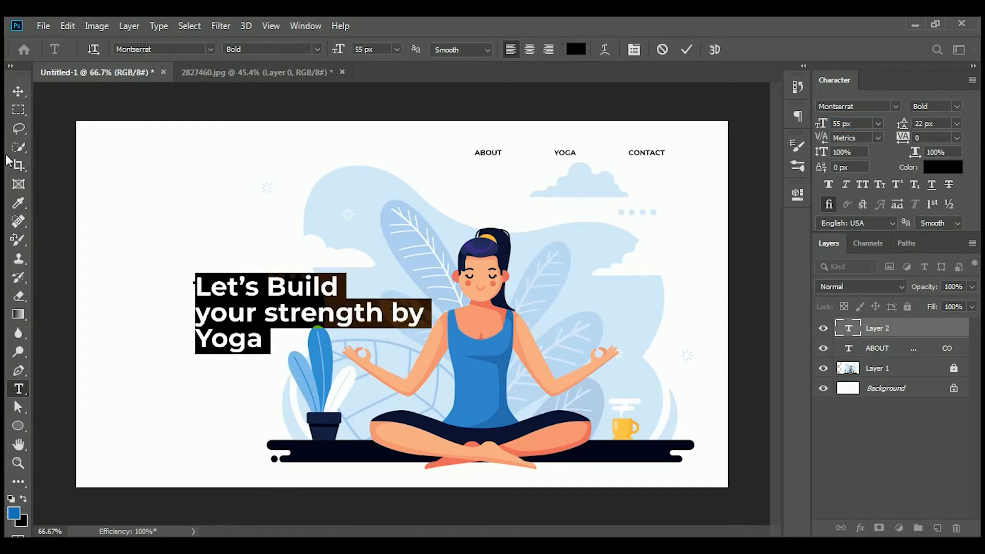
# Move the heading left into the empty area beside the illustration and set its leading to 25 px.
pyautogui.click(18, 91)
pyautogui.moveTo(250, 400); pyautogui.dragTo(175, 377)
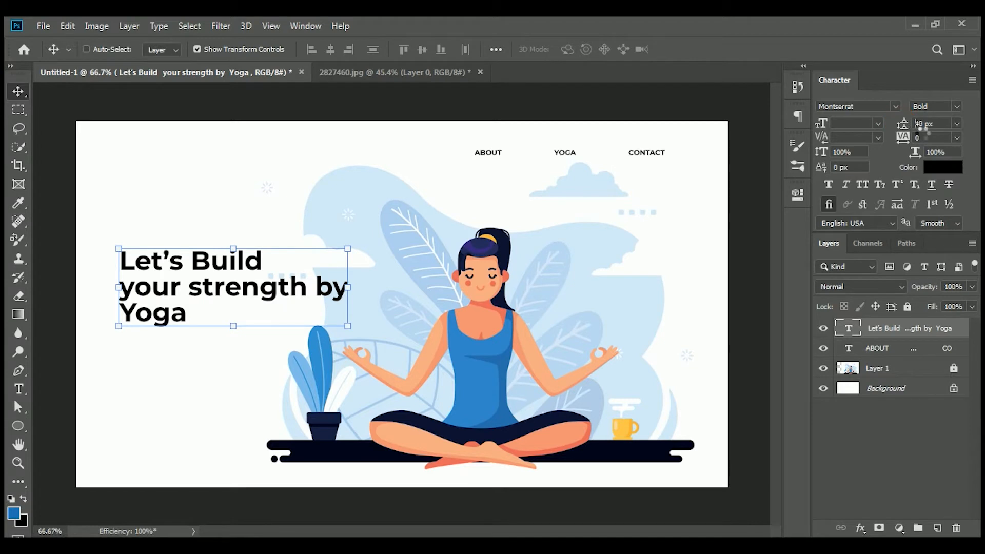
pyautogui.moveTo(923, 134); pyautogui.dragTo(912, 136)
pyautogui.click(925, 467)
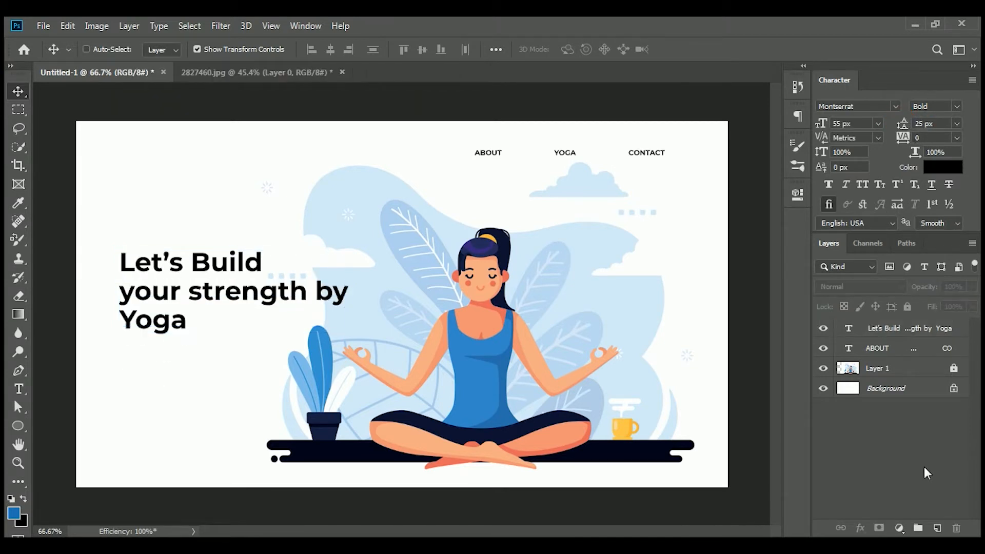
# Select the heading text layer and nudge it up slightly to leave more room beneath it.
pyautogui.press('Up')
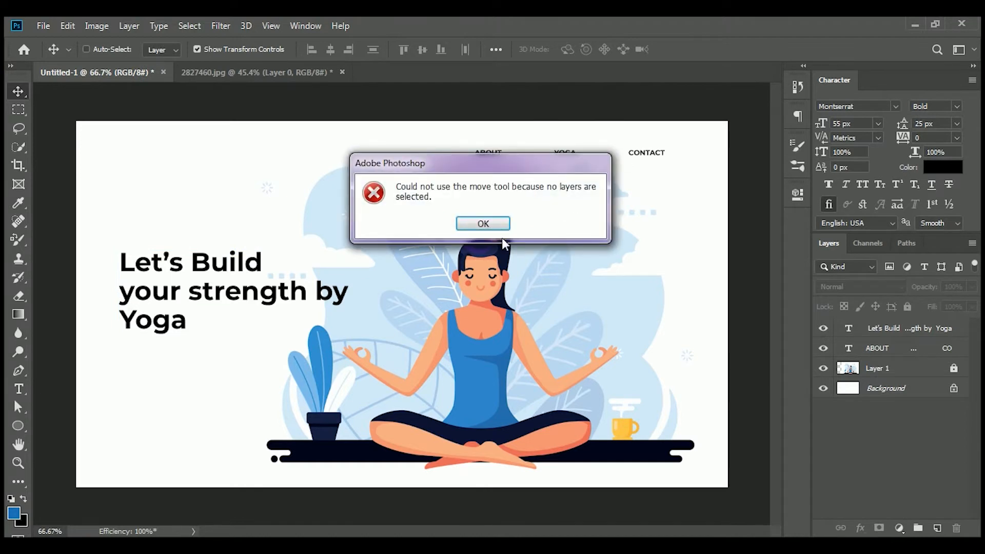
pyautogui.click(484, 223)
pyautogui.click(921, 330)
pyautogui.press('Up')
pyautogui.press('Up')
pyautogui.press('Up')
pyautogui.press('Up')
pyautogui.press('Up')
pyautogui.press('Up')
pyautogui.press('Up')
pyautogui.press('Up')
pyautogui.press('Up')
pyautogui.press('Up')
pyautogui.press('Up')
pyautogui.press('Up')
pyautogui.press('Up')
pyautogui.press('Up')
pyautogui.press('Up')
pyautogui.press('Up')
pyautogui.press('Up')
pyautogui.press('Up')
pyautogui.press('Up')
pyautogui.press('Up')
pyautogui.press('Up')
pyautogui.press('Up')
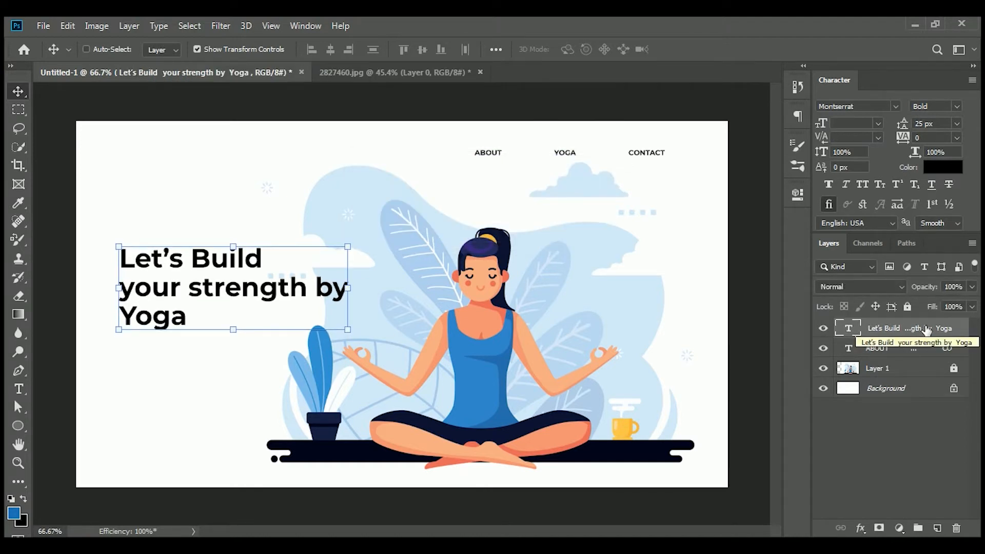
pyautogui.click(888, 463)
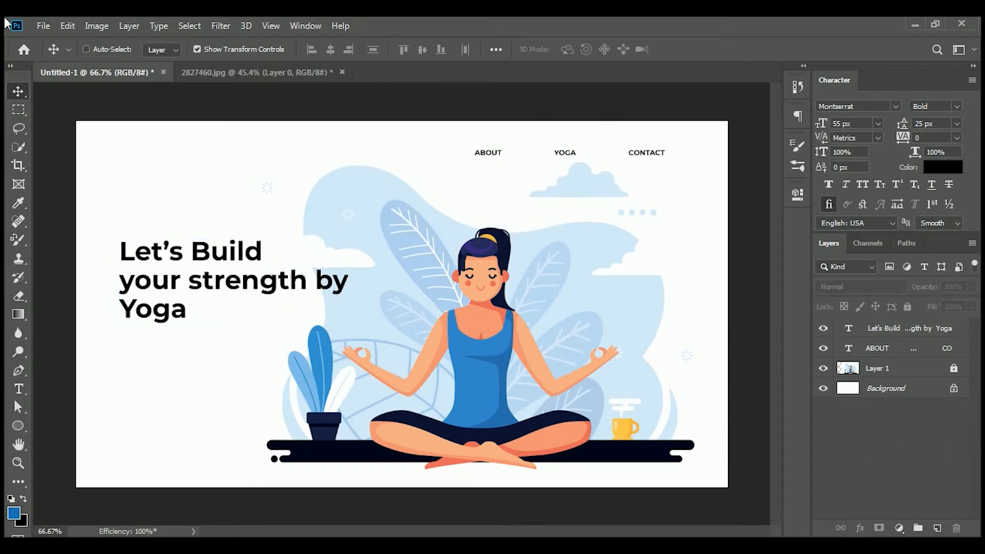
# In the Type preferences, turn on filling new type layers with placeholder text.
pyautogui.click(43, 25)
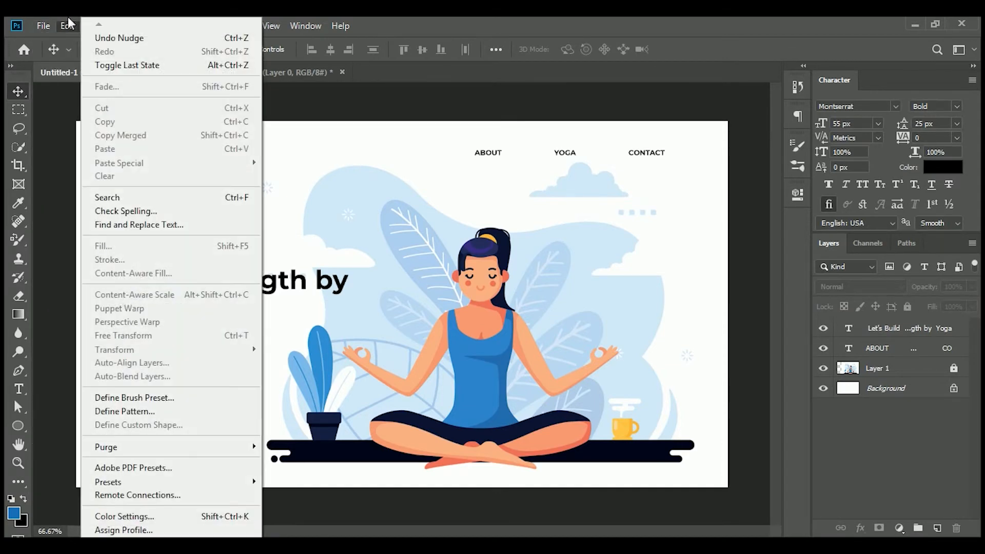
pyautogui.click(65, 19)
pyautogui.click(65, 20)
pyautogui.click(376, 488)
pyautogui.press('i')
pyautogui.hotkey('ctrl', 'k')
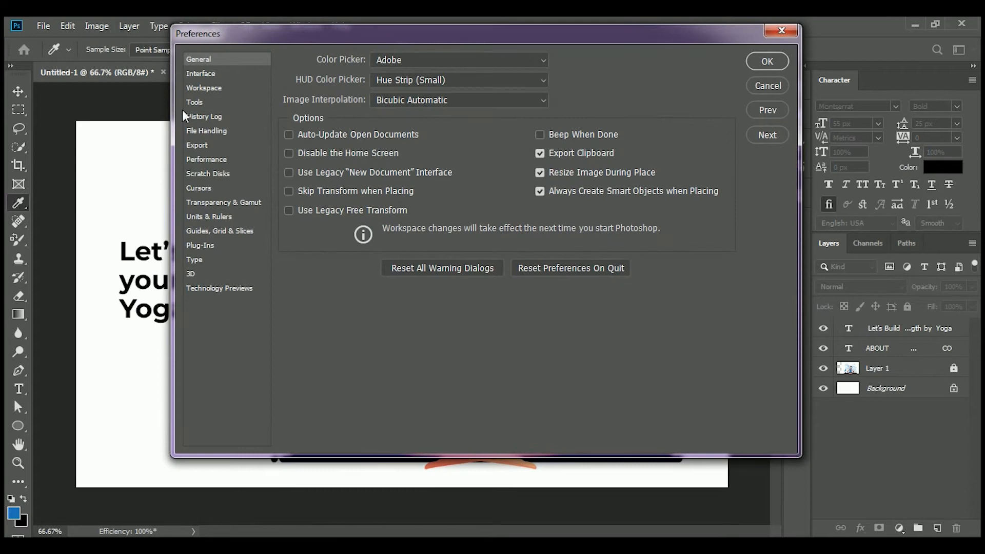
pyautogui.click(195, 263)
pyautogui.click(289, 168)
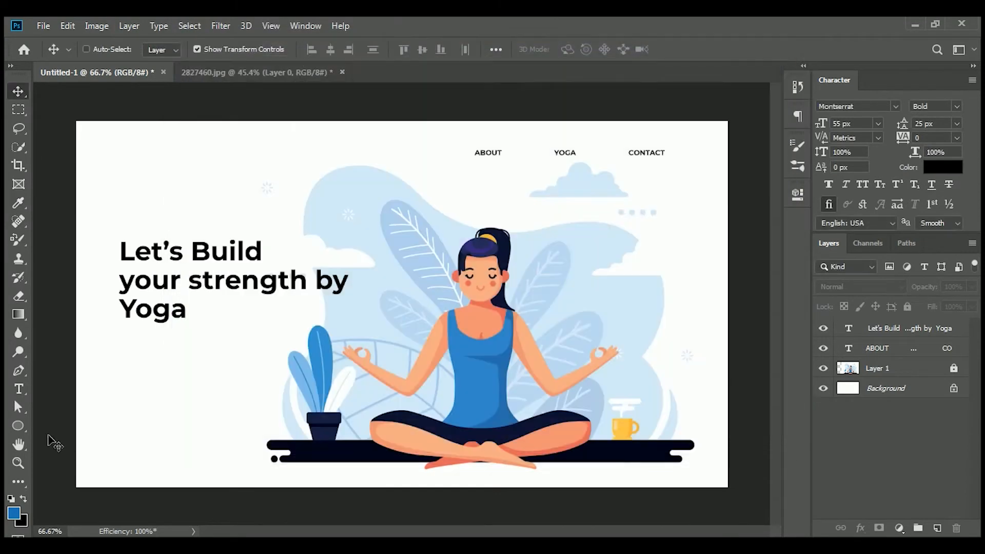
# Add a paragraph text box with placeholder text below the heading, at 12 px size and 21 px leading.
pyautogui.click(18, 389)
pyautogui.moveTo(127, 348); pyautogui.dragTo(316, 392)
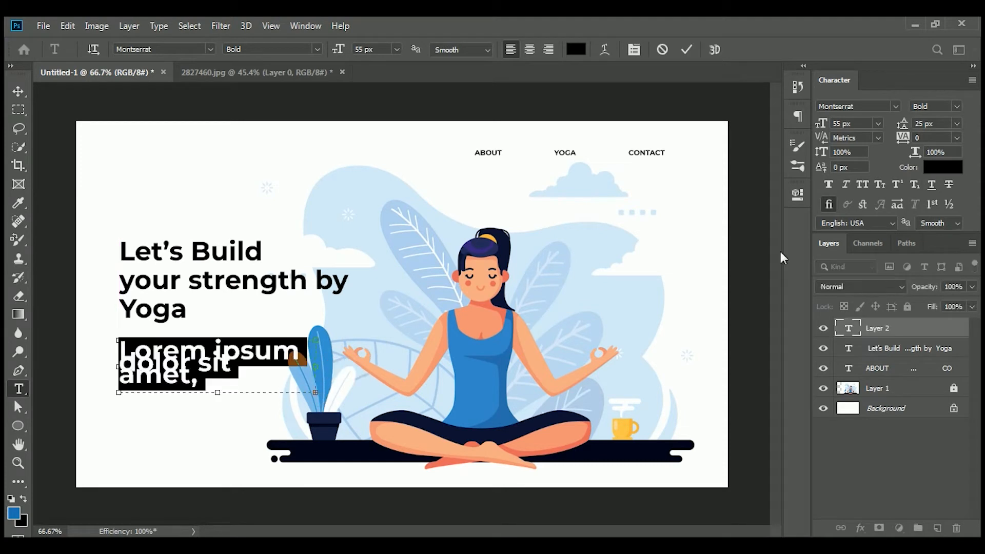
pyautogui.write('12')
pyautogui.press('Return')
pyautogui.moveTo(911, 132); pyautogui.dragTo(908, 127)
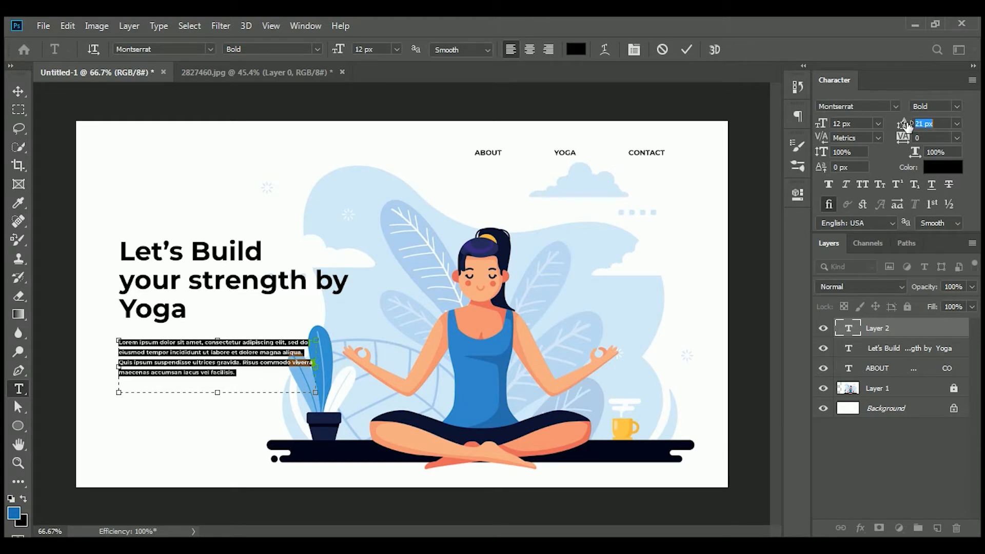
pyautogui.click(851, 453)
# Nudge the placeholder paragraph up so it sits closer beneath the heading.
pyautogui.press('v')
pyautogui.click(220, 407)
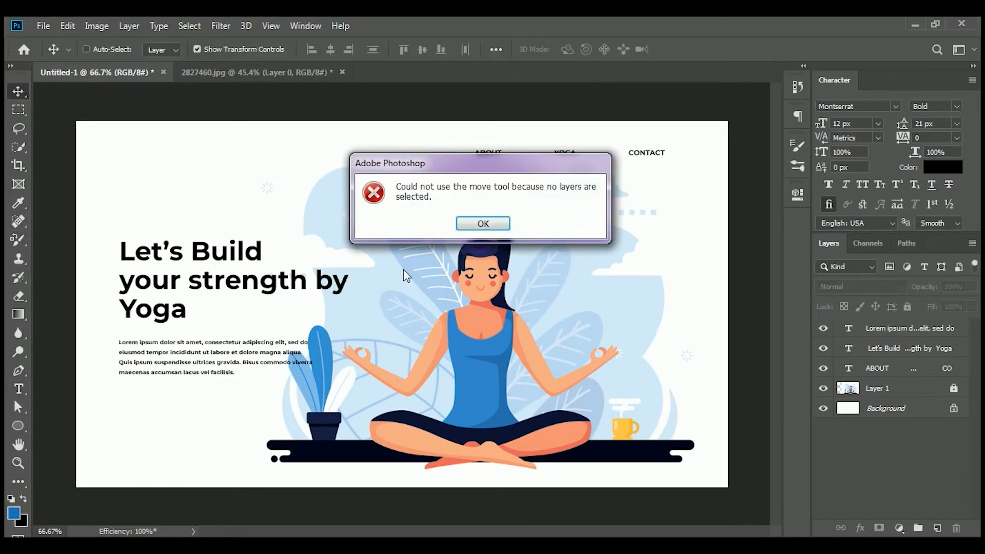
pyautogui.click(482, 226)
pyautogui.click(913, 330)
pyautogui.hotkey('shift', 'Up')
pyautogui.hotkey('shift', 'Up')
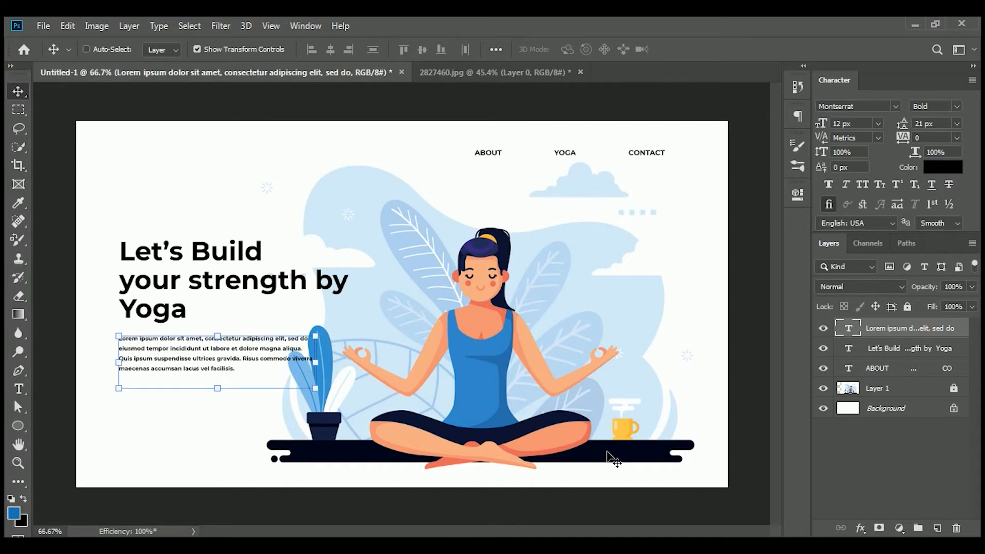
pyautogui.click(224, 393)
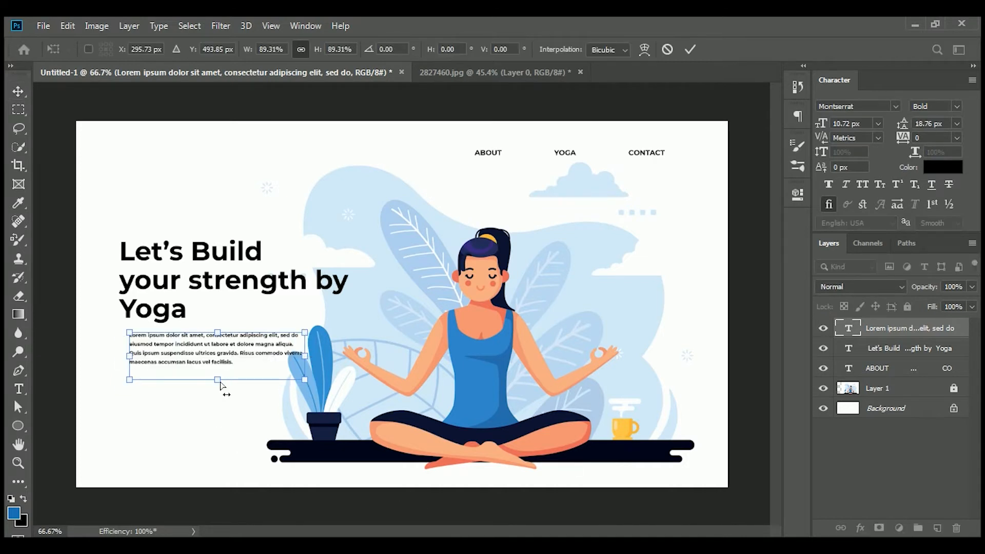
pyautogui.press('Return')
pyautogui.click(829, 451)
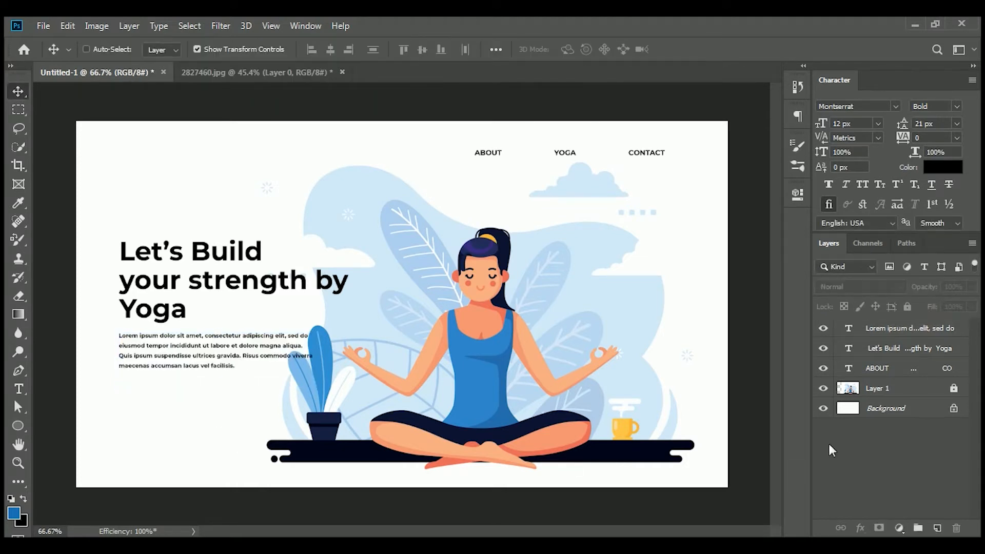
# Shift the heading slightly left to line up its letters with the paragraph's left edge.
pyautogui.keyDown('ctrl'); pyautogui.click(188, 273); pyautogui.keyUp('ctrl')
pyautogui.keyDown('ctrl'); pyautogui.click(185, 347); pyautogui.keyUp('ctrl')
pyautogui.keyDown('ctrl'); pyautogui.click(169, 290); pyautogui.keyUp('ctrl')
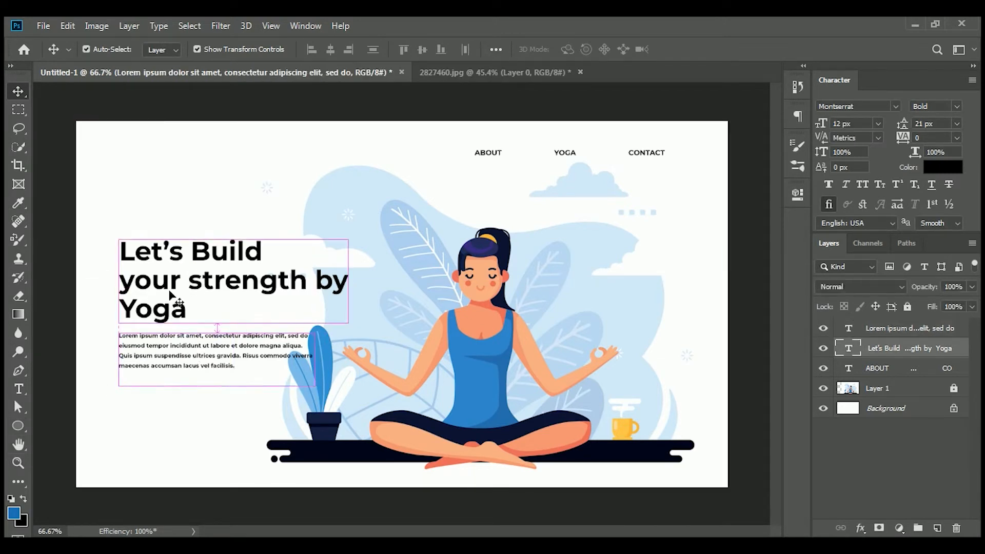
pyautogui.moveTo(162, 313); pyautogui.dragTo(164, 307)
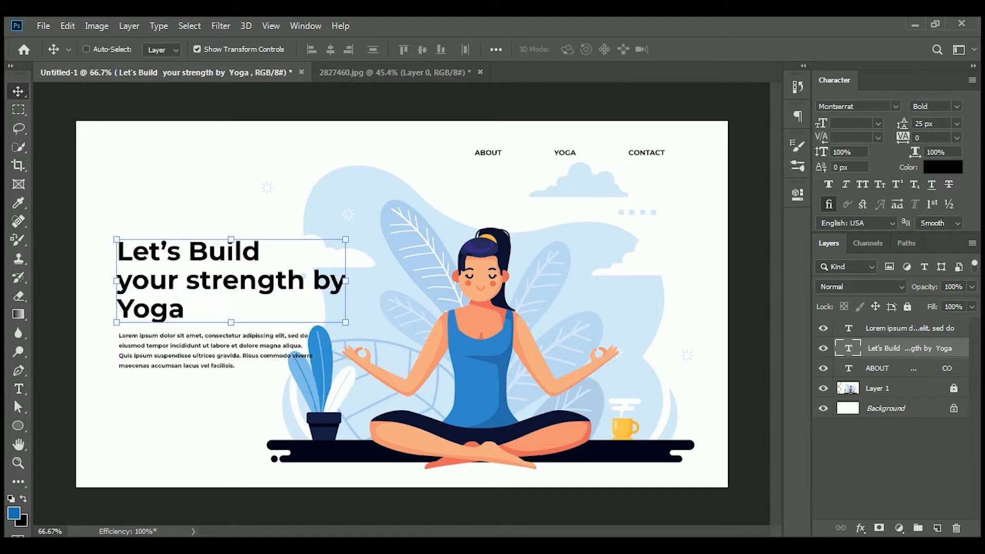
pyautogui.keyDown('ctrl'); pyautogui.click(196, 353); pyautogui.keyUp('ctrl')
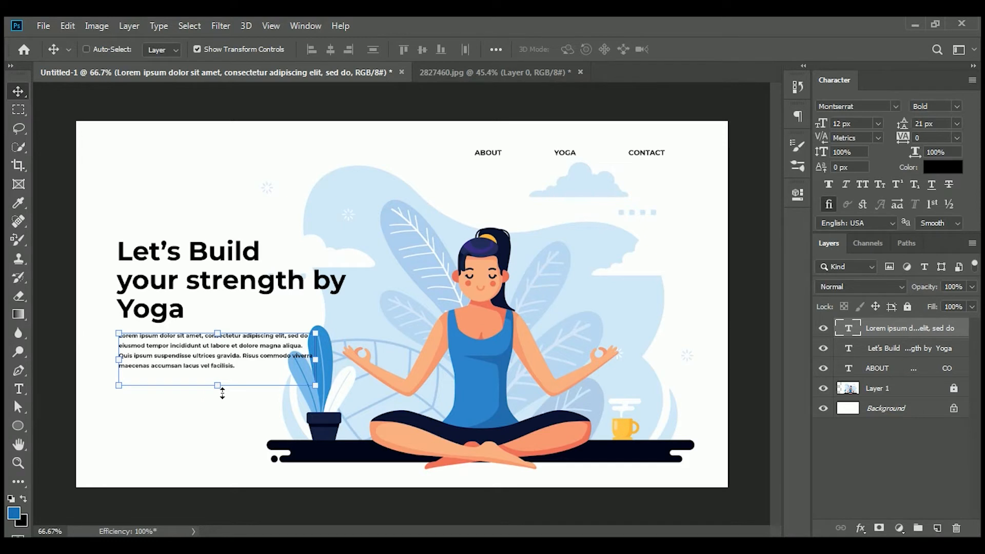
pyautogui.moveTo(222, 392); pyautogui.dragTo(221, 383)
pyautogui.hotkey('ctrl', 'z')
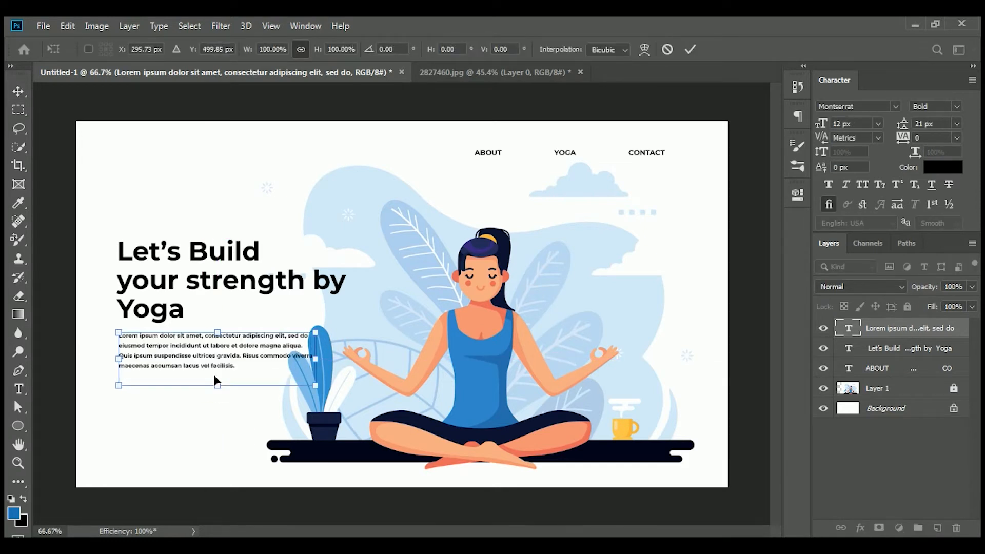
pyautogui.click(842, 482)
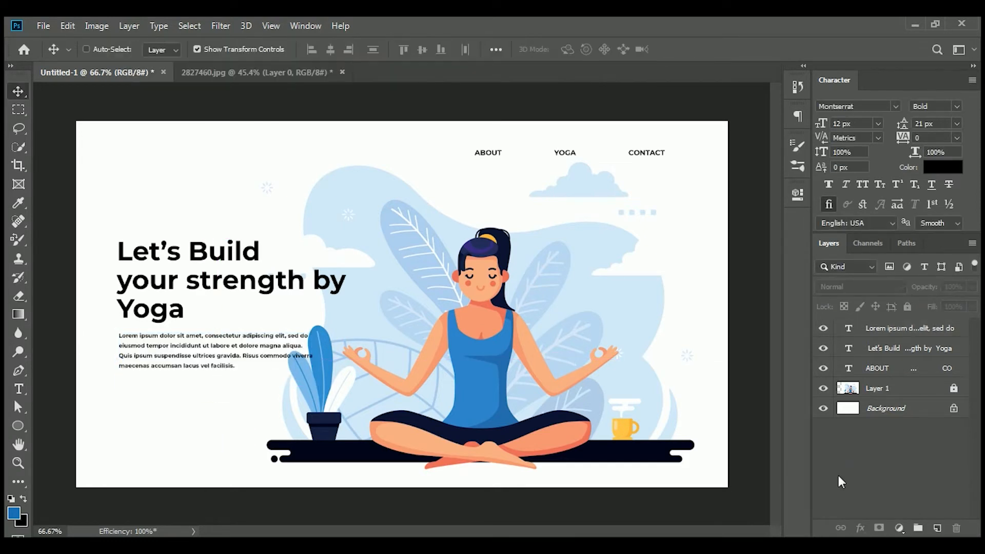
# Draw a rounded rectangle about 293 by 56 px with a 10 px corner radius below the paragraph.
pyautogui.rightClick(11, 429)
pyautogui.click(46, 437)
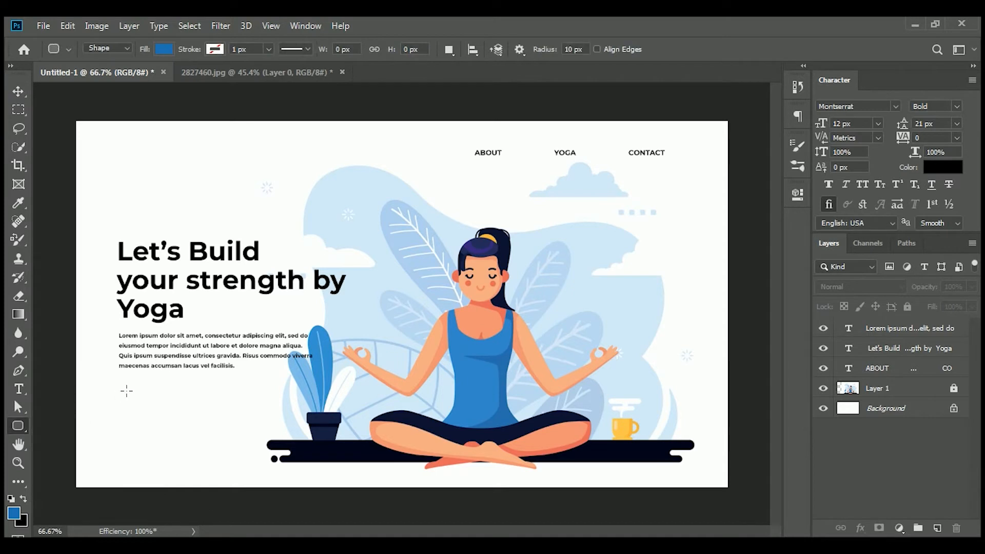
pyautogui.moveTo(119, 385); pyautogui.dragTo(259, 412)
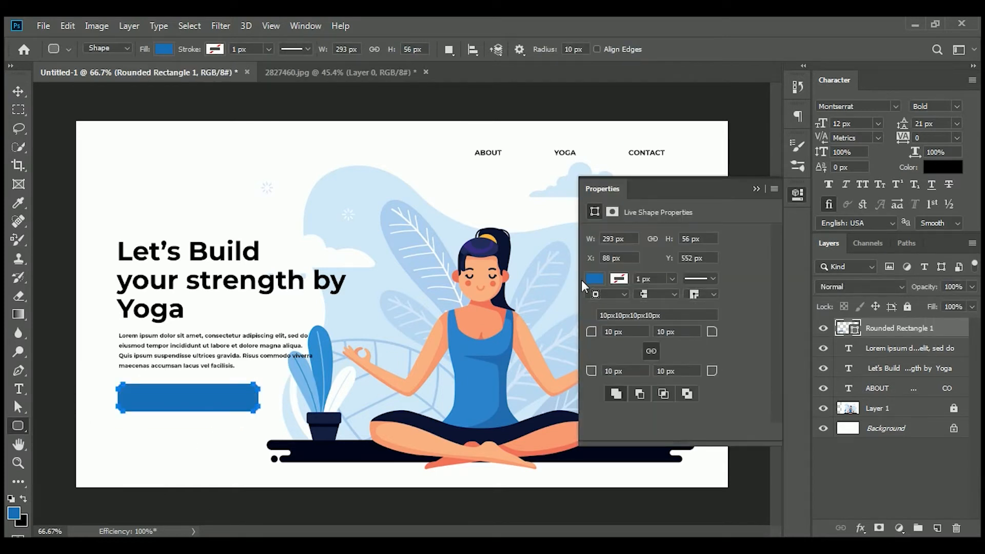
# Fill the rounded rectangle with dark navy 0d1333, sampled from the figure's dark leggings.
pyautogui.click(594, 279)
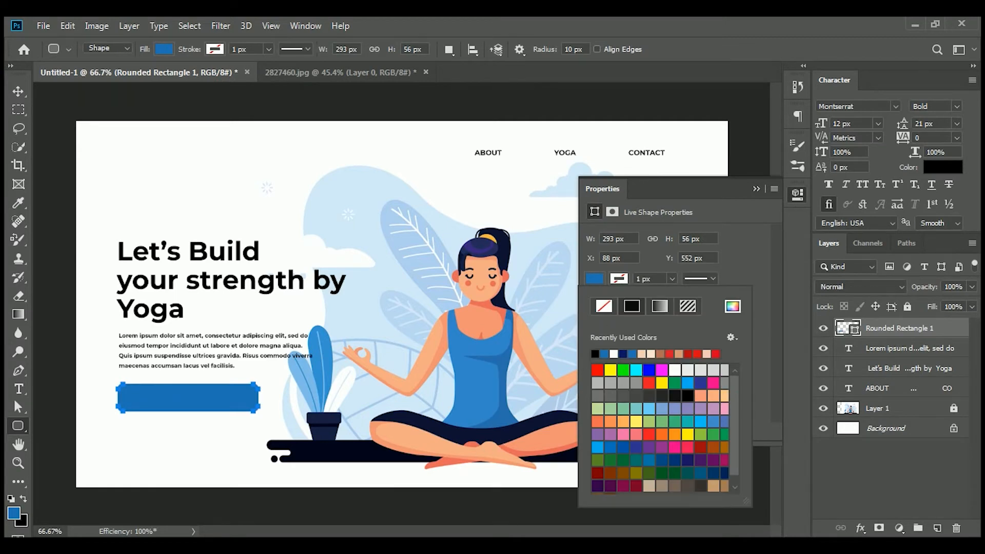
pyautogui.click(733, 306)
pyautogui.click(410, 420)
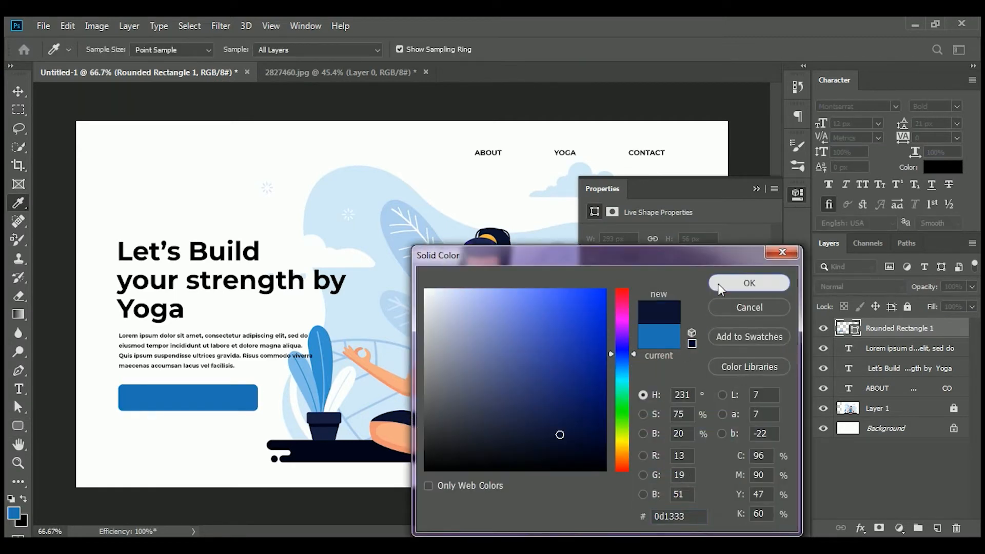
pyautogui.click(748, 284)
pyautogui.click(757, 189)
pyautogui.click(877, 463)
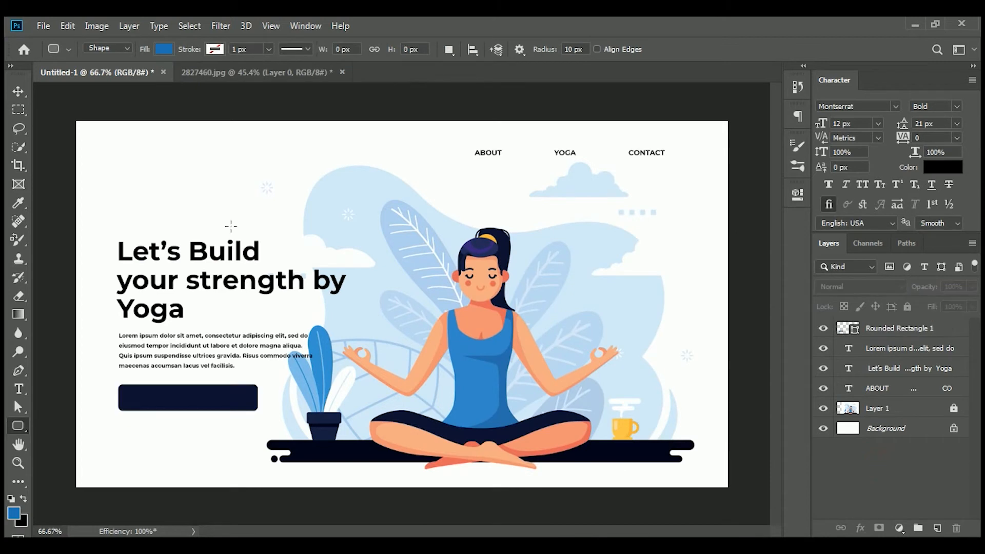
# Add the text "CALL NOW" as a new layer and centre it horizontally and vertically on the navy button.
pyautogui.click(14, 388)
pyautogui.click(325, 386)
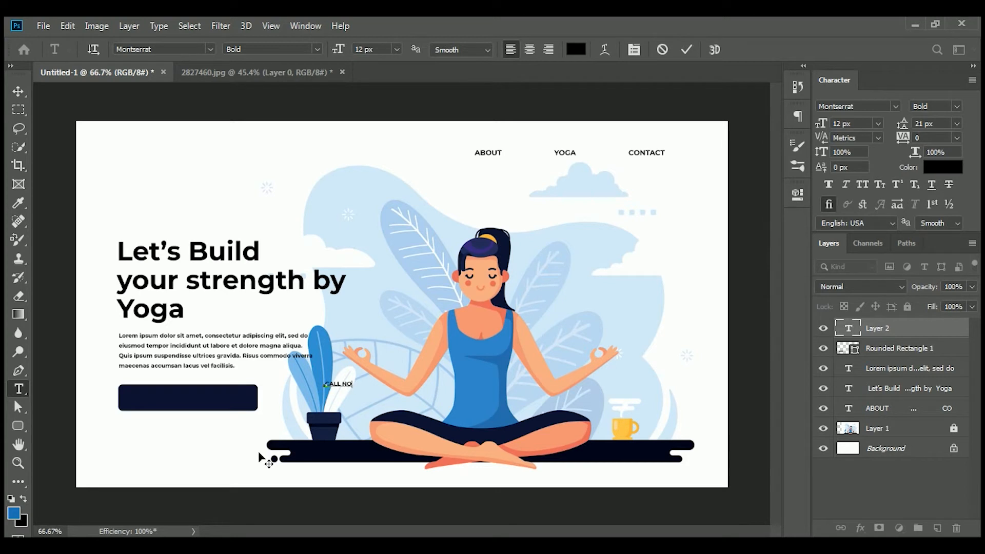
pyautogui.doubleClick(855, 333)
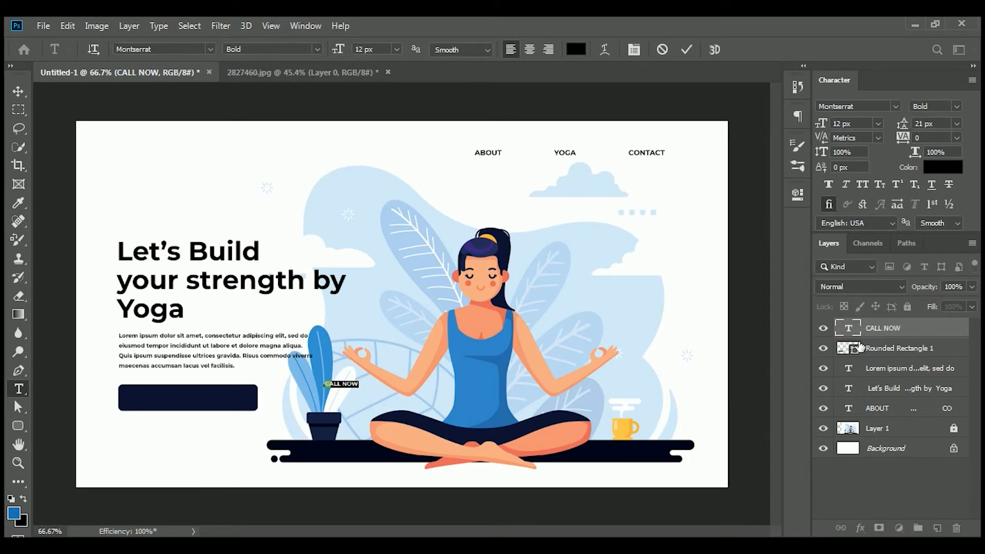
pyautogui.click(856, 356)
pyautogui.keyDown('ctrl'); pyautogui.click(855, 352); pyautogui.keyUp('ctrl')
pyautogui.press('v')
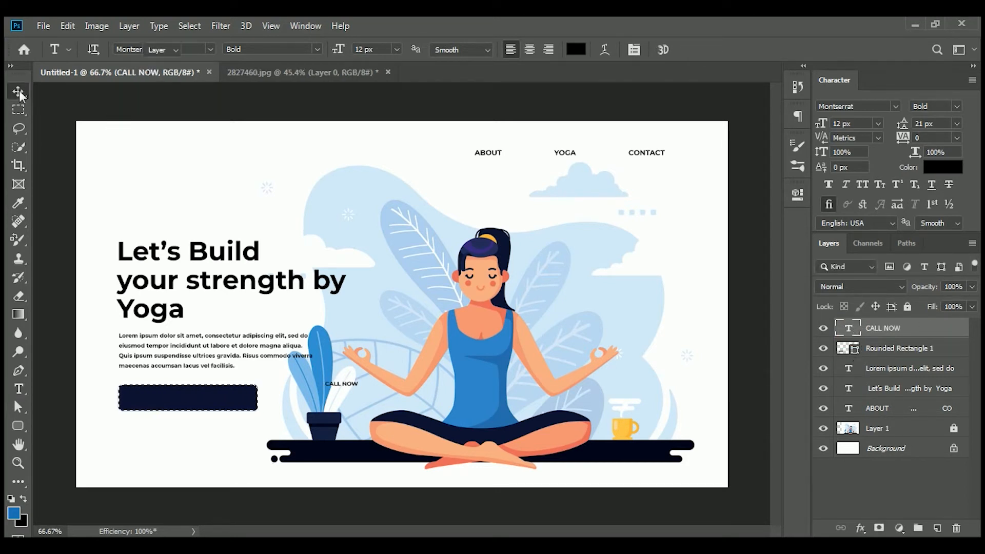
pyautogui.click(331, 50)
pyautogui.click(422, 50)
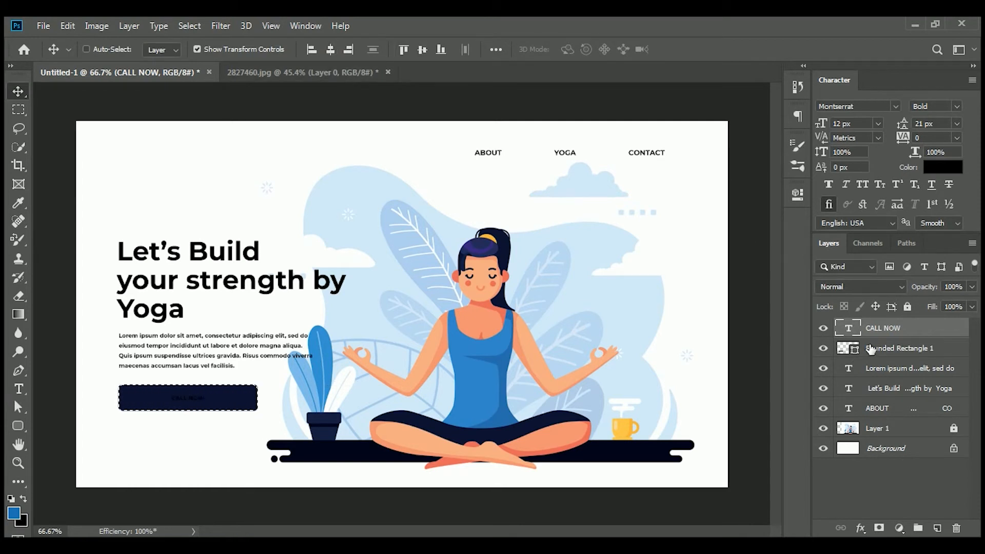
pyautogui.hotkey('ctrl', 'd')
# Set the CALL NOW text to 15 px and change its colour to white.
pyautogui.doubleClick(840, 124)
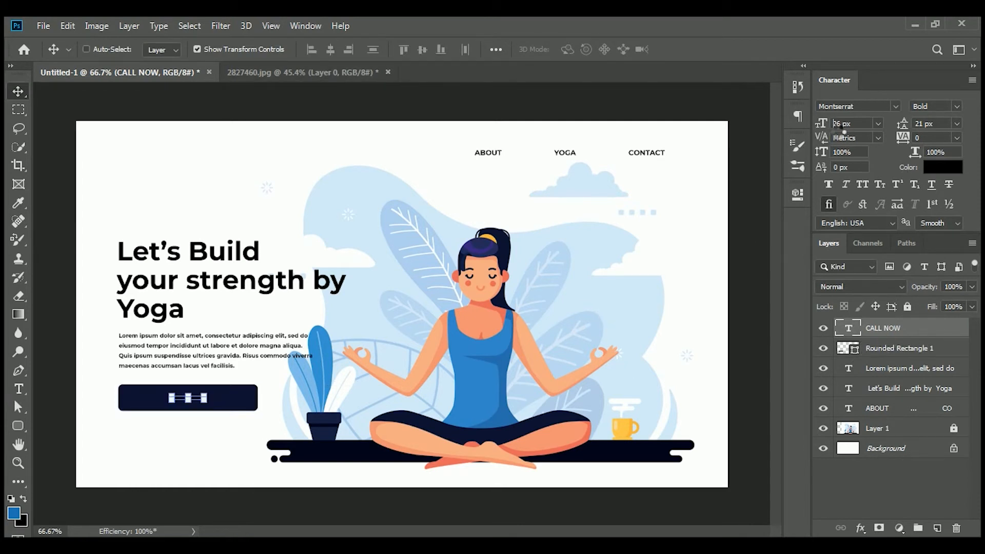
pyautogui.write('30')
pyautogui.press('Return')
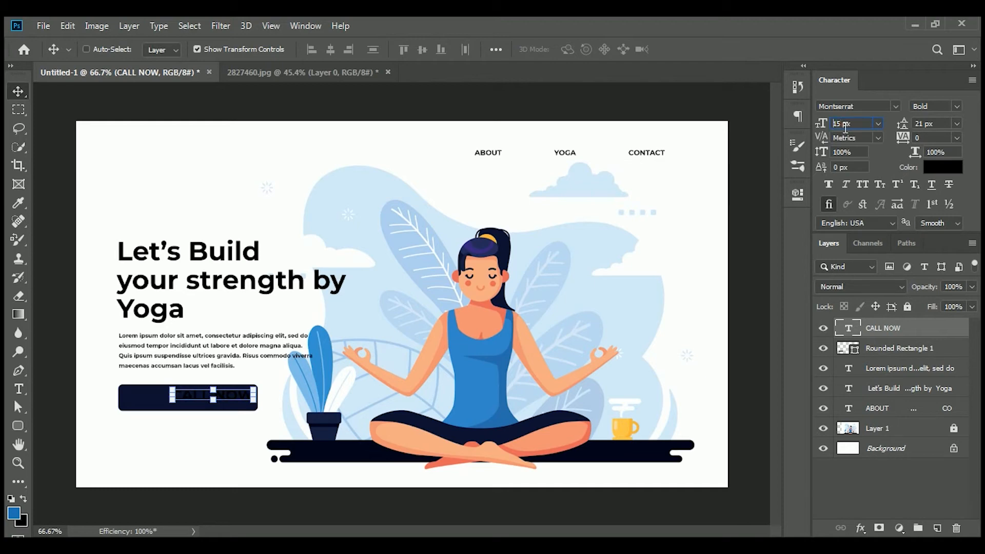
pyautogui.press('Return')
pyautogui.doubleClick(850, 329)
pyautogui.click(943, 168)
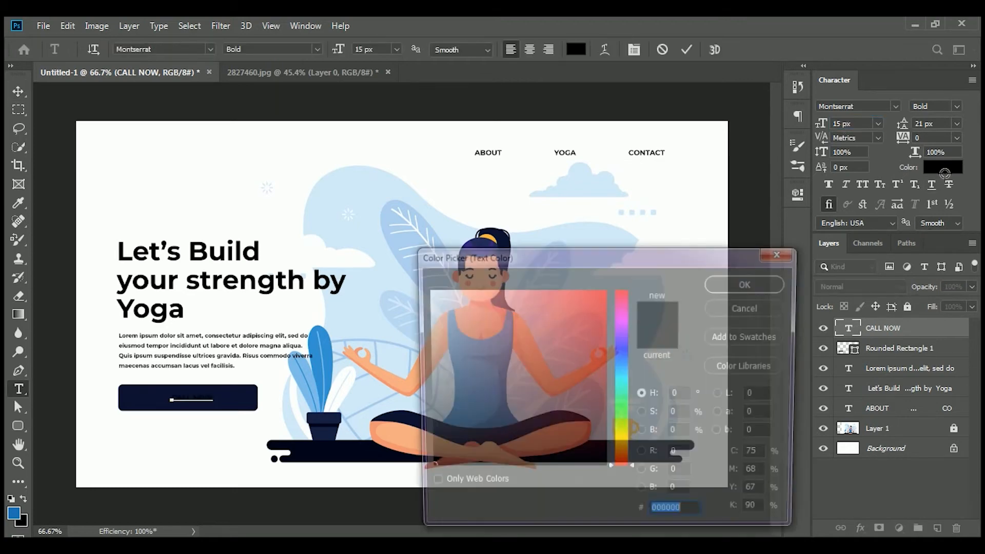
pyautogui.moveTo(569, 449); pyautogui.dragTo(420, 285)
pyautogui.click(739, 280)
pyautogui.click(873, 473)
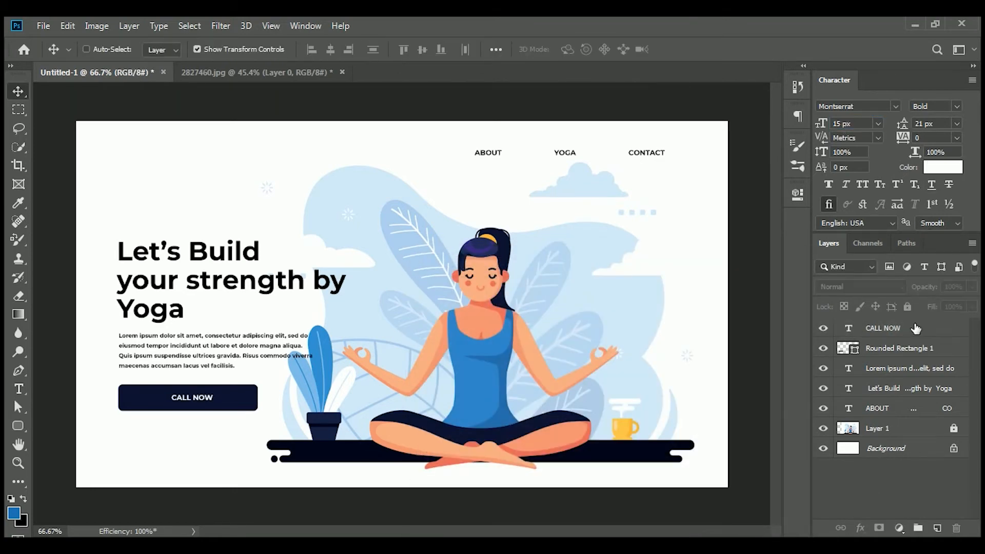
# Align the resized CALL NOW text to the horizontal and vertical centre of the navy button.
pyautogui.click(866, 353)
pyautogui.keyDown('ctrl'); pyautogui.click(867, 350); pyautogui.keyUp('ctrl')
pyautogui.click(876, 335)
pyautogui.click(330, 49)
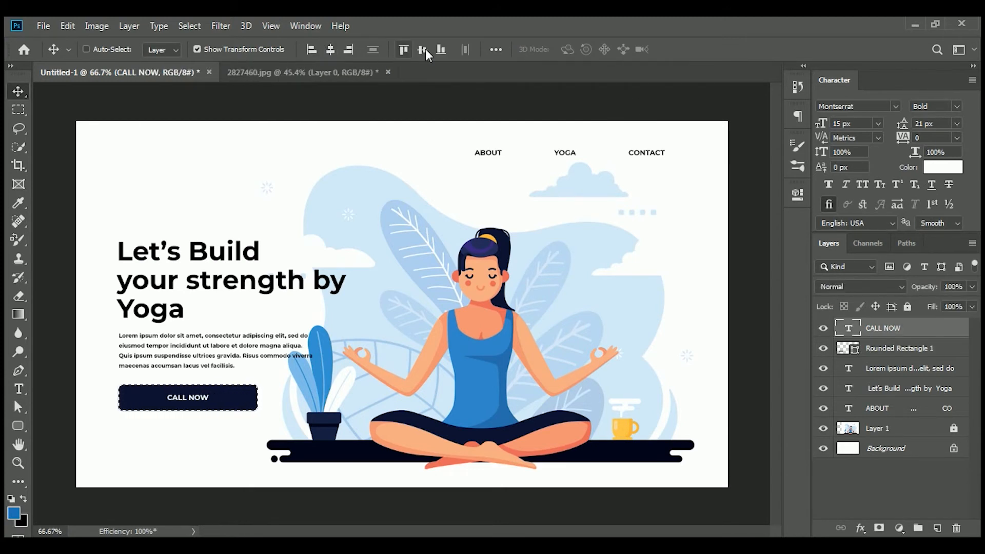
pyautogui.click(422, 49)
pyautogui.hotkey('ctrl', 'd')
pyautogui.click(835, 477)
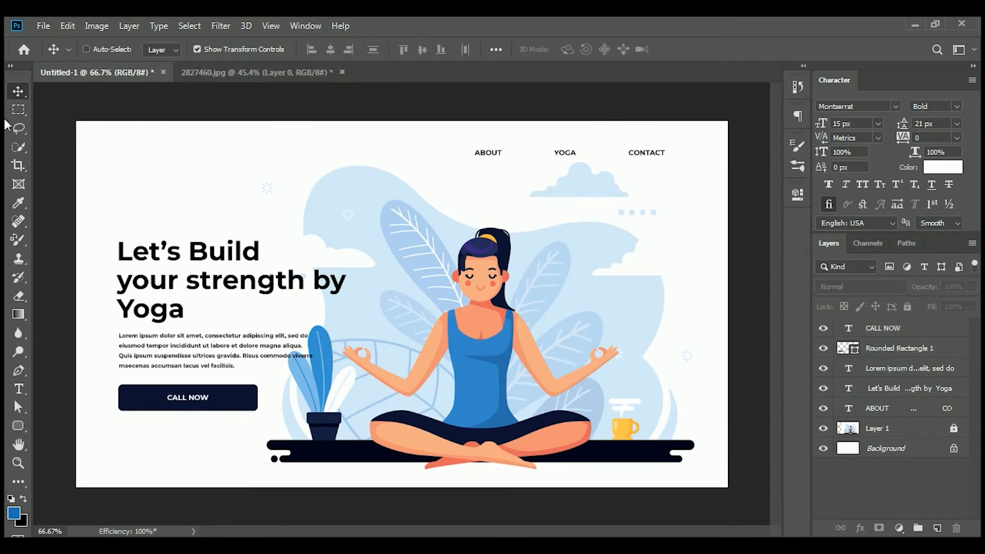
# Add the text "yoga" as a new layer in Akronim Regular at 50 px.
pyautogui.click(16, 391)
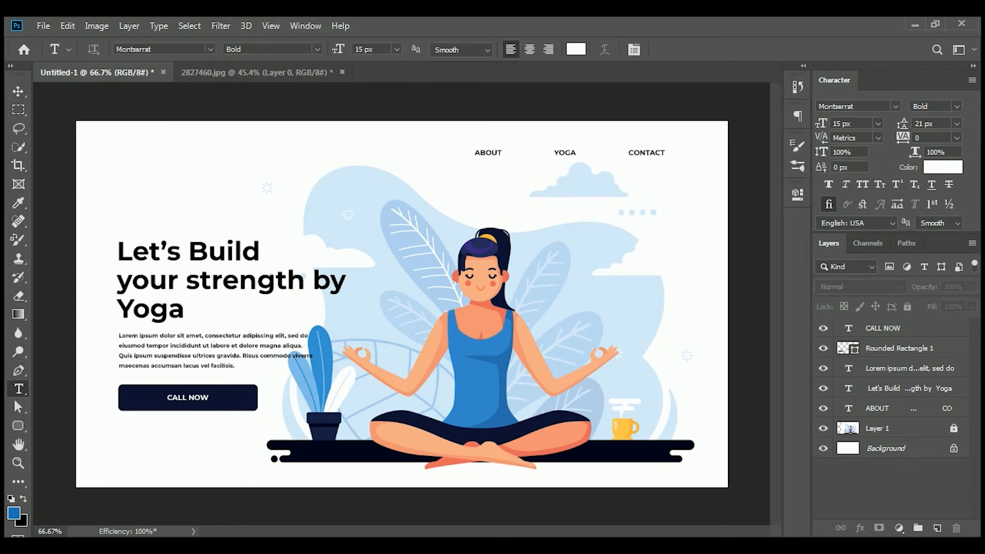
pyautogui.click(368, 241)
pyautogui.press('BackSpace')
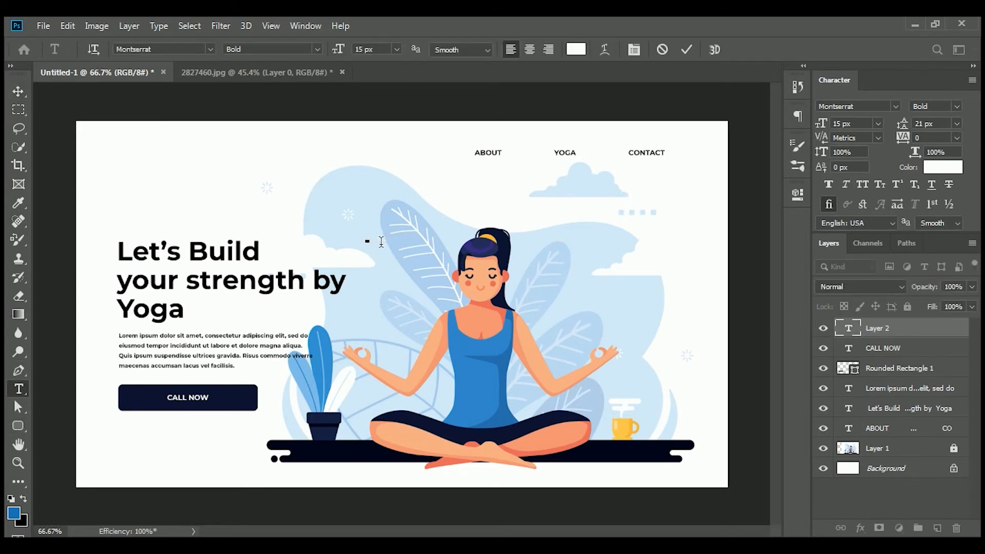
pyautogui.doubleClick(852, 332)
pyautogui.click(896, 107)
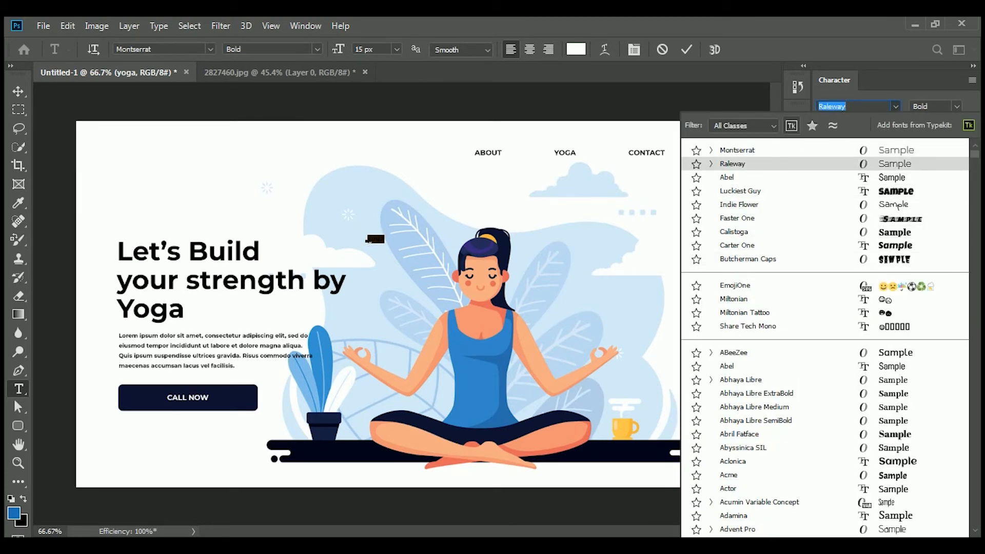
pyautogui.write('akr')
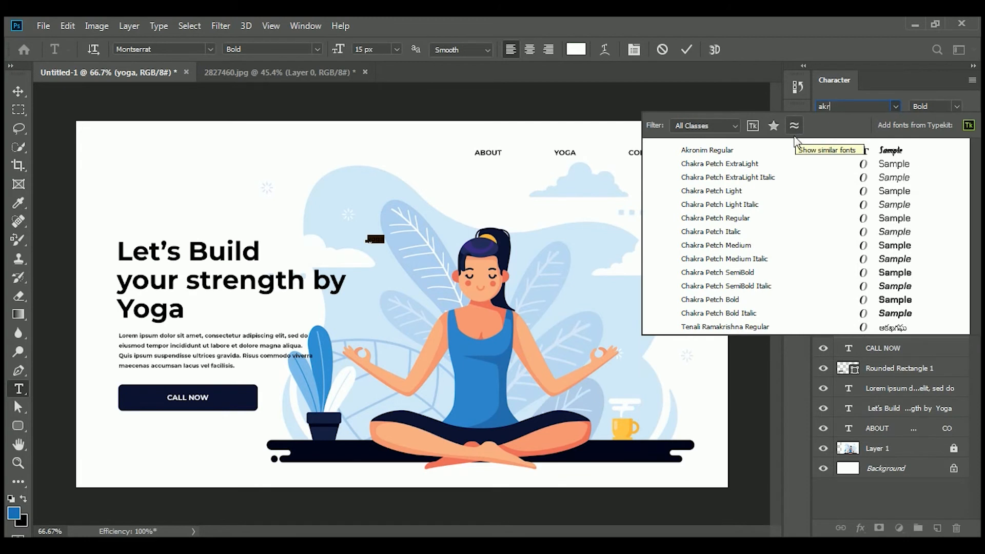
pyautogui.click(796, 150)
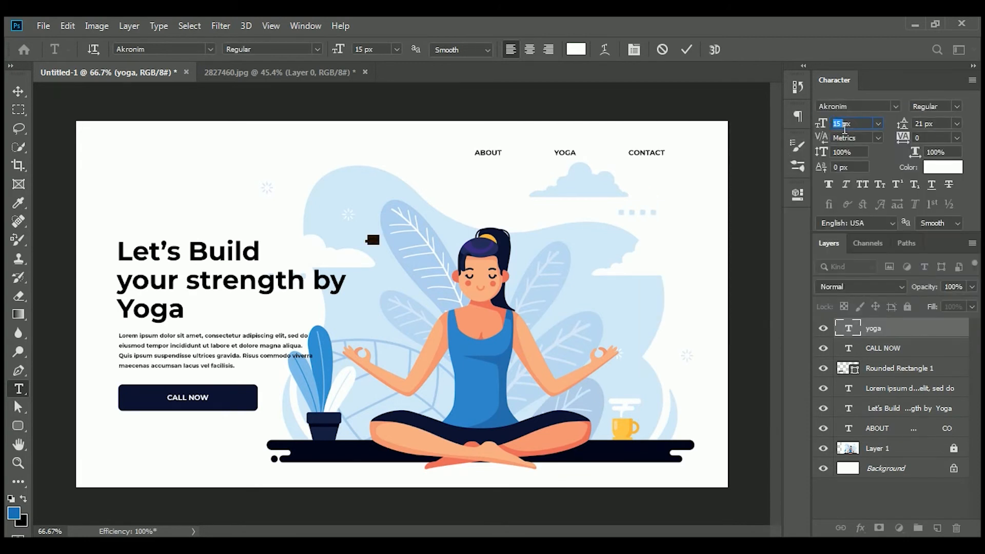
pyautogui.write('50')
pyautogui.press('Return')
pyautogui.click(905, 489)
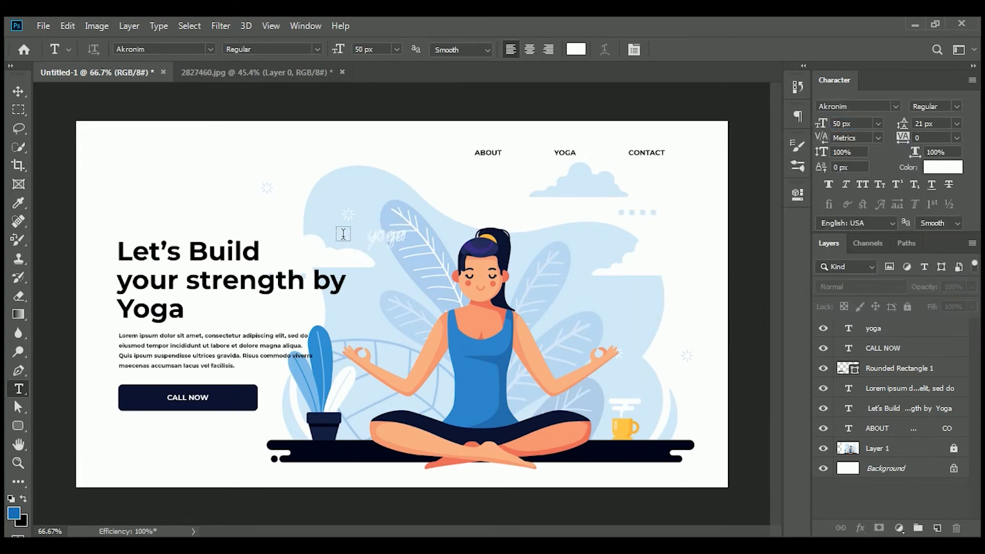
# Move the yoga text to the page's upper-left area, above the heading and level with the navigation text.
pyautogui.press('v')
pyautogui.click(390, 236)
pyautogui.click(505, 224)
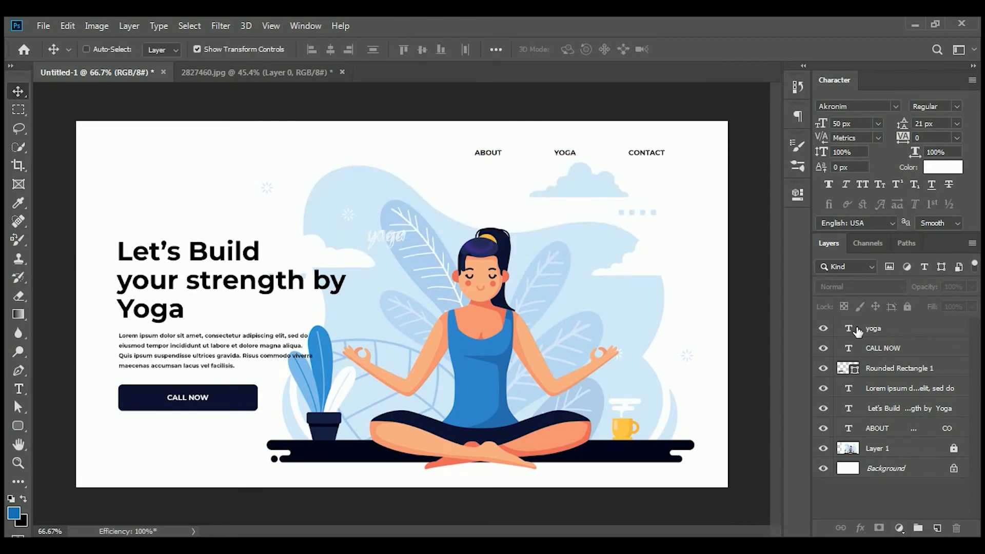
pyautogui.click(857, 330)
pyautogui.click(391, 243)
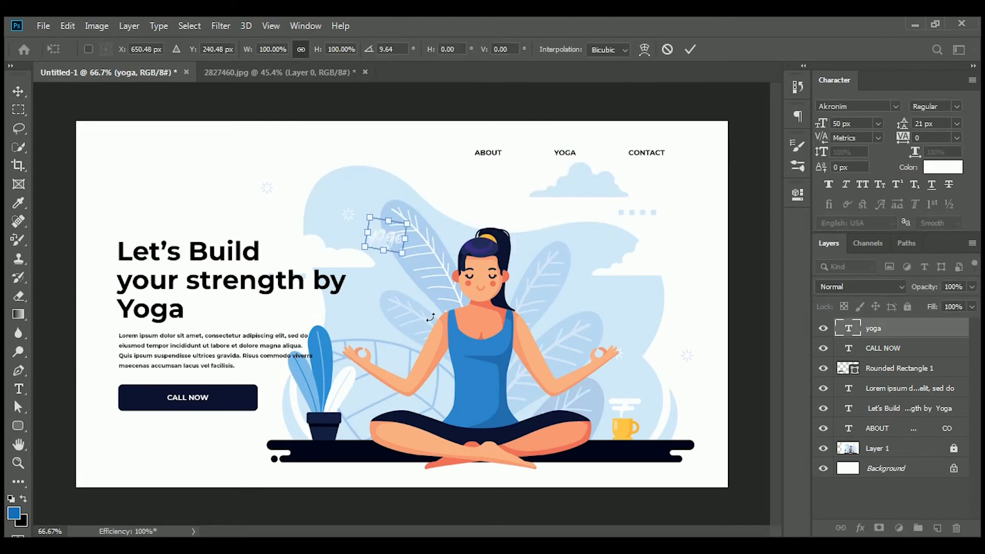
pyautogui.press('Escape')
pyautogui.moveTo(453, 351); pyautogui.dragTo(235, 276)
# Apply a Gradient Overlay layer style to the yoga text.
pyautogui.doubleClick(949, 335)
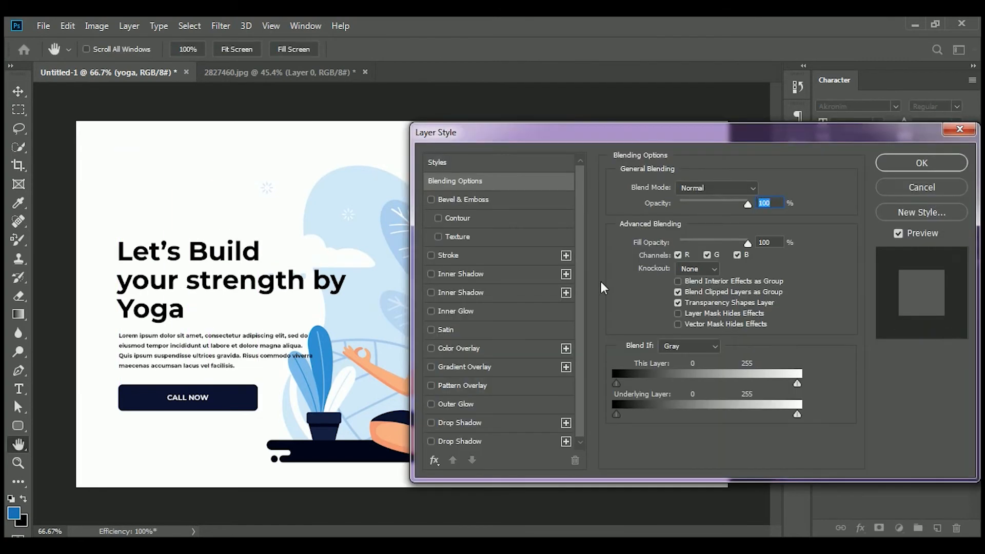
pyautogui.click(463, 367)
pyautogui.click(922, 164)
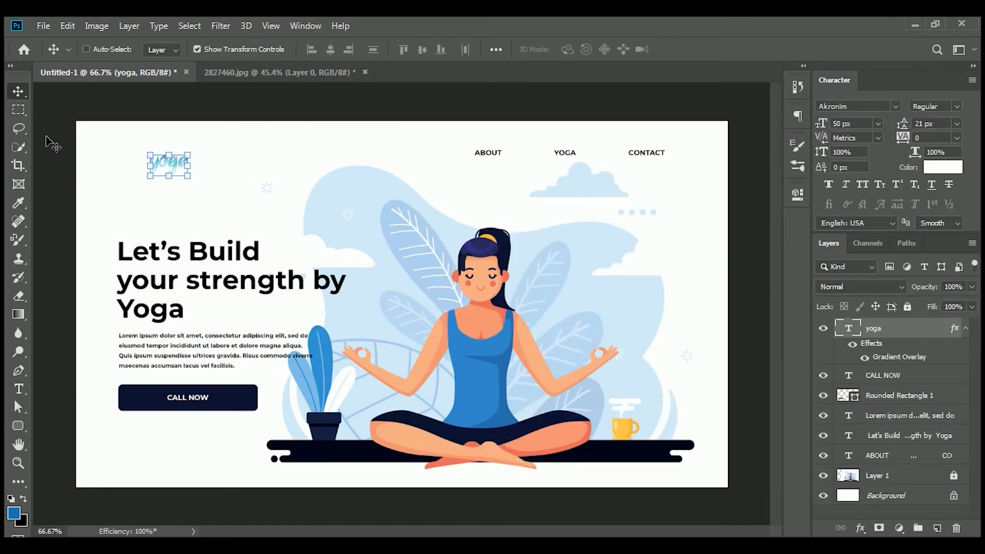
# Move the yoga text so its left edge lines up with the left edge of the heading.
pyautogui.click(18, 463)
pyautogui.moveTo(132, 183); pyautogui.dragTo(189, 161)
pyautogui.rightClick(189, 161)
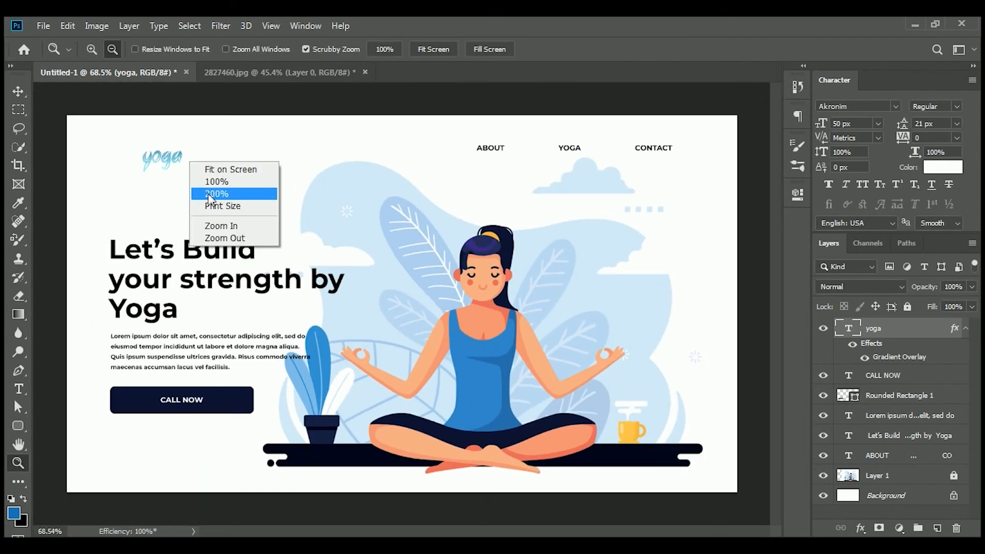
pyautogui.click(210, 194)
pyautogui.moveTo(267, 233); pyautogui.dragTo(308, 268)
pyautogui.moveTo(144, 153); pyautogui.dragTo(173, 153)
pyautogui.click(18, 91)
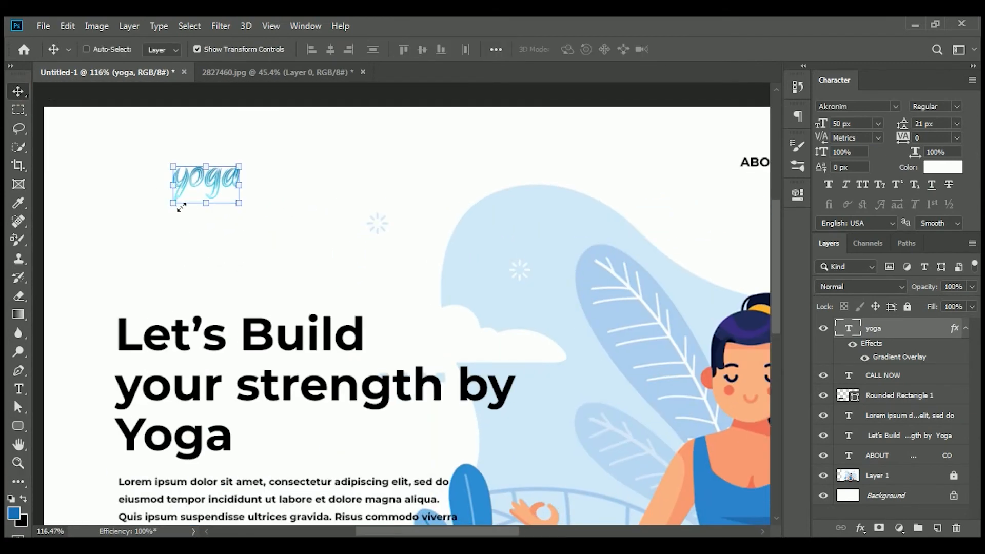
pyautogui.moveTo(203, 190); pyautogui.dragTo(149, 172)
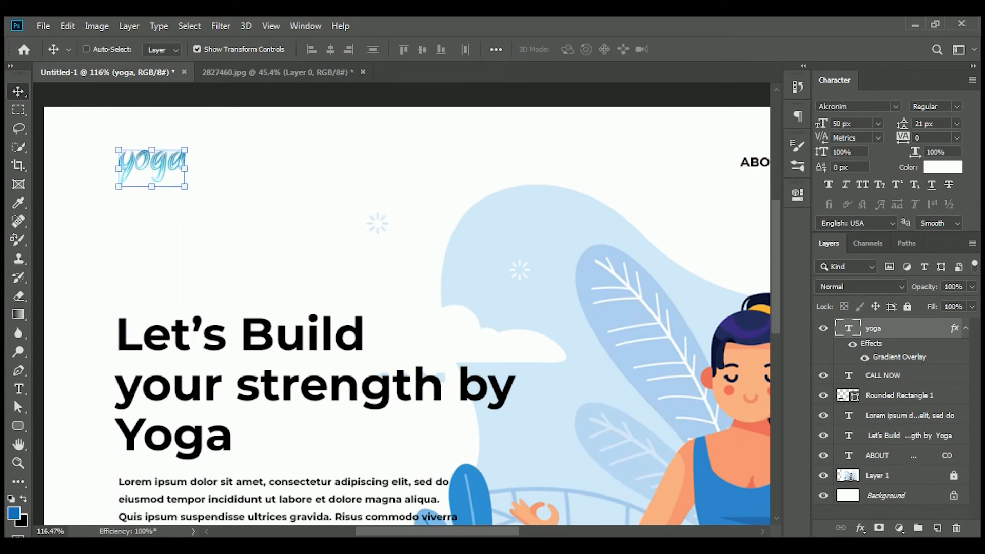
# Centre the yoga text vertically on the letter A of the ABOUT navigation text, then deselect.
pyautogui.click(14, 465)
pyautogui.click(744, 144)
pyautogui.scroll(-6, 715, 227)
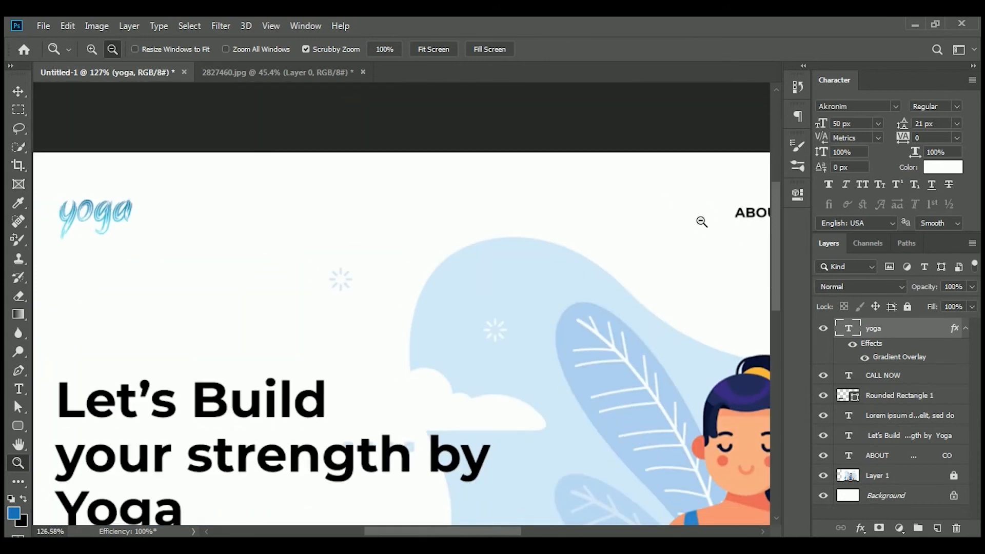
pyautogui.moveTo(701, 220); pyautogui.dragTo(459, 228)
pyautogui.scroll(9, 462, 216)
pyautogui.click(19, 108)
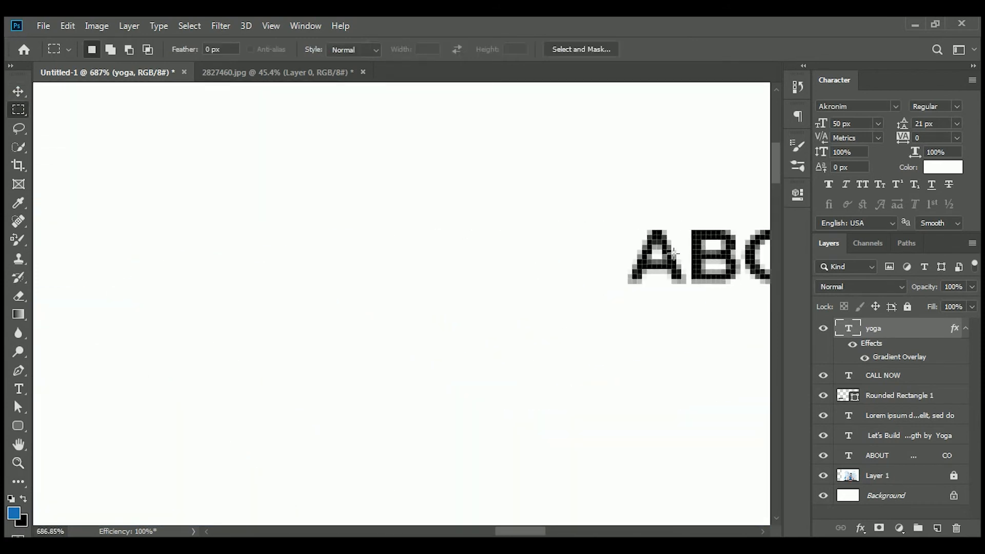
pyautogui.moveTo(642, 234); pyautogui.dragTo(687, 292)
pyautogui.click(18, 91)
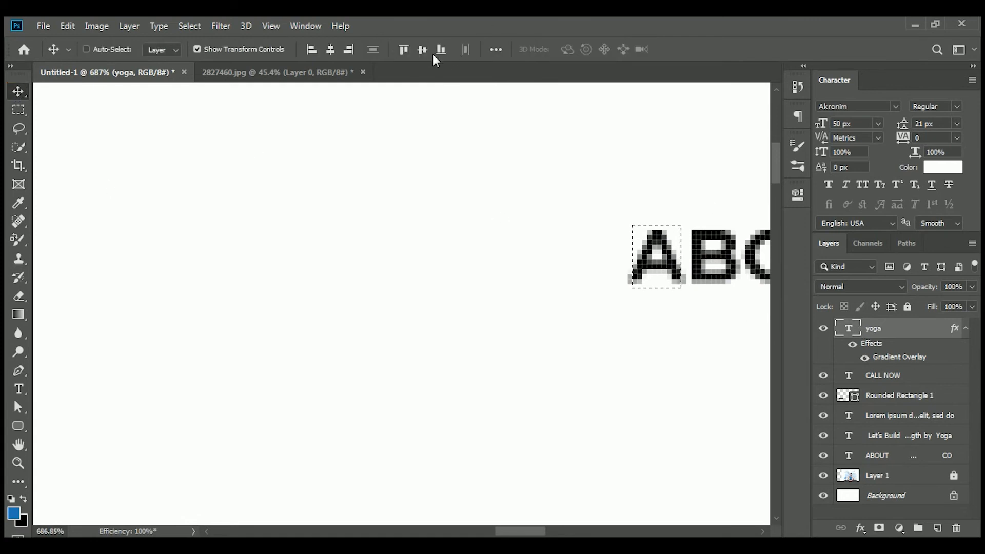
pyautogui.hotkey('ctrl', 'd')
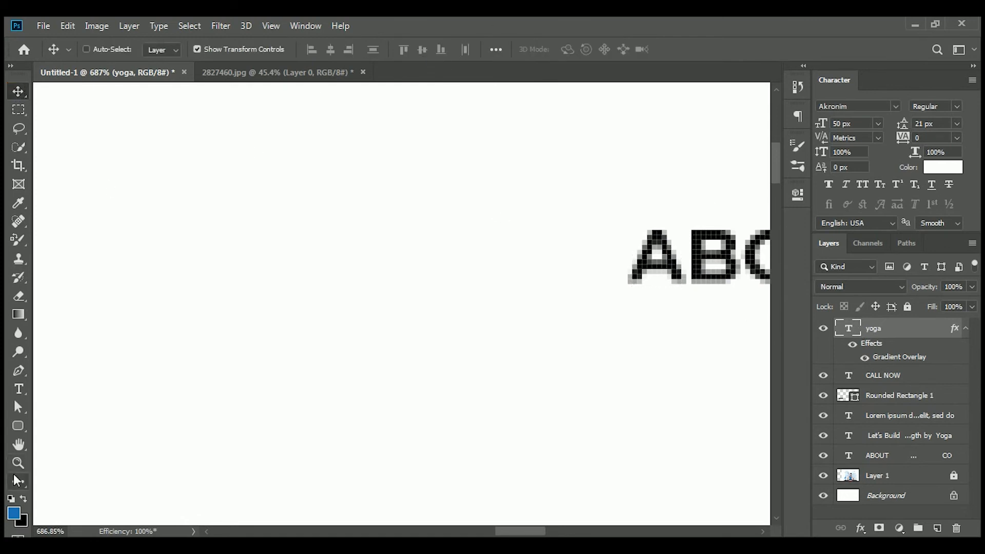
# Examine the whole page layout, including how the yoga text sits against the navigation and heading.
pyautogui.click(18, 464)
pyautogui.moveTo(490, 282); pyautogui.dragTo(339, 288)
pyautogui.moveTo(348, 293); pyautogui.dragTo(329, 203)
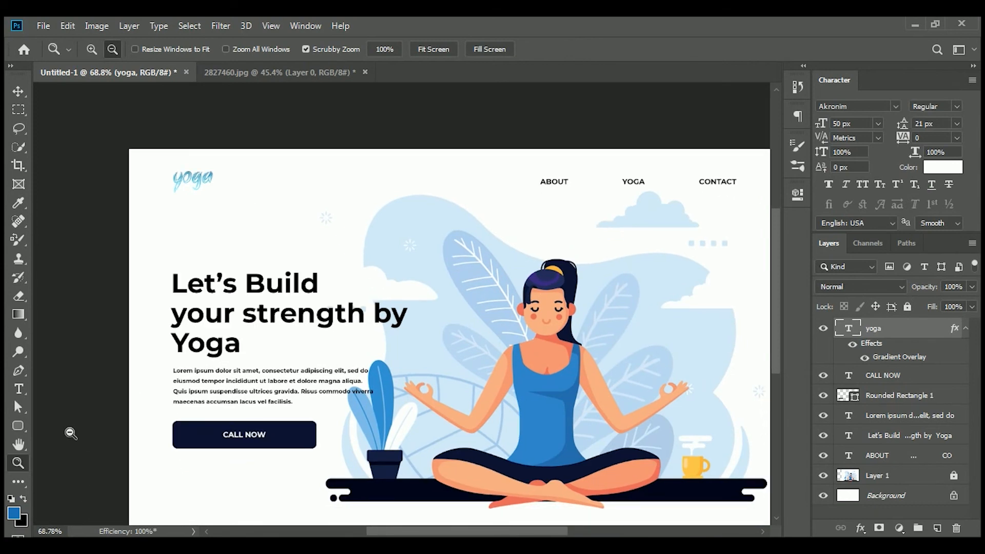
pyautogui.press('v')
pyautogui.click(18, 464)
pyautogui.moveTo(177, 297); pyautogui.dragTo(116, 276)
pyautogui.moveTo(103, 315); pyautogui.dragTo(339, 313)
pyautogui.moveTo(460, 316); pyautogui.dragTo(409, 411)
pyautogui.click(17, 110)
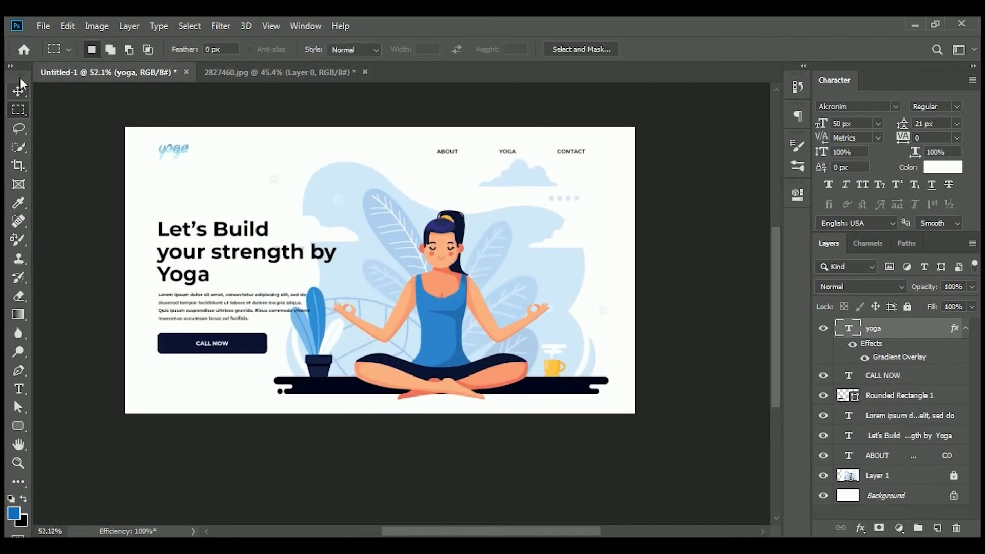
pyautogui.press('v')
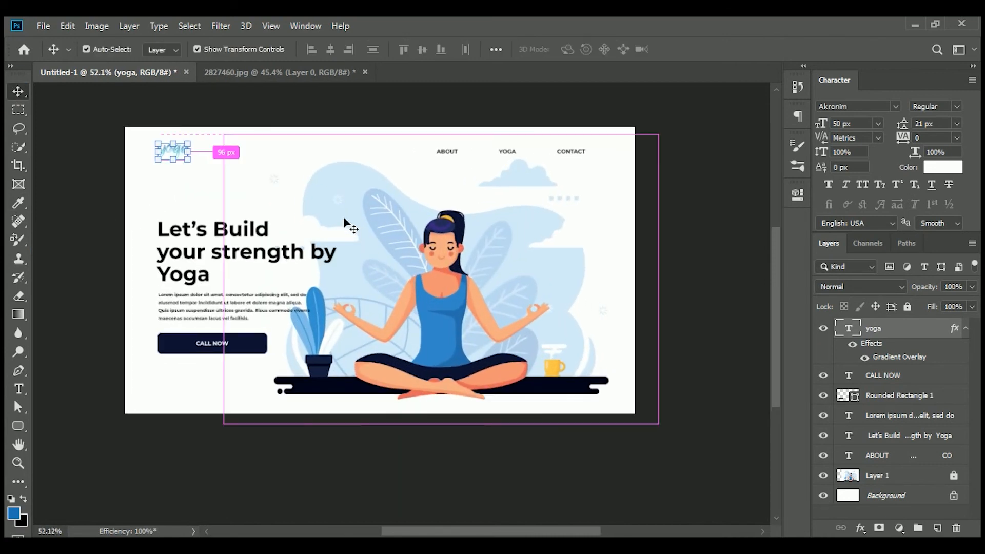
# Select the heading, paragraph and CALL NOW button with its text, and nudge them up together.
pyautogui.moveTo(144, 209); pyautogui.dragTo(253, 362)
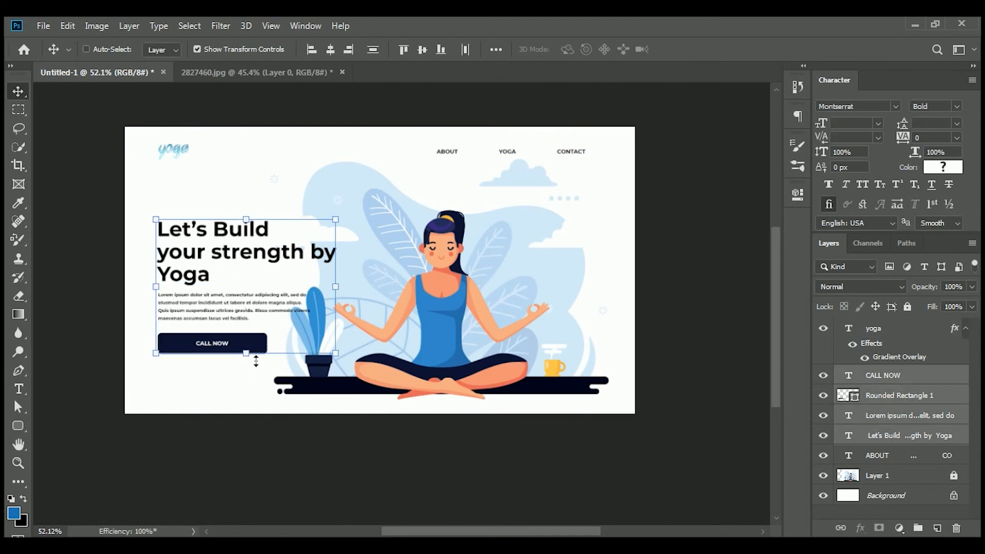
pyautogui.hotkey('shift', 'Up')
pyautogui.hotkey('shift', 'Up')
pyautogui.hotkey('shift', 'Up')
pyautogui.hotkey('shift', 'Up')
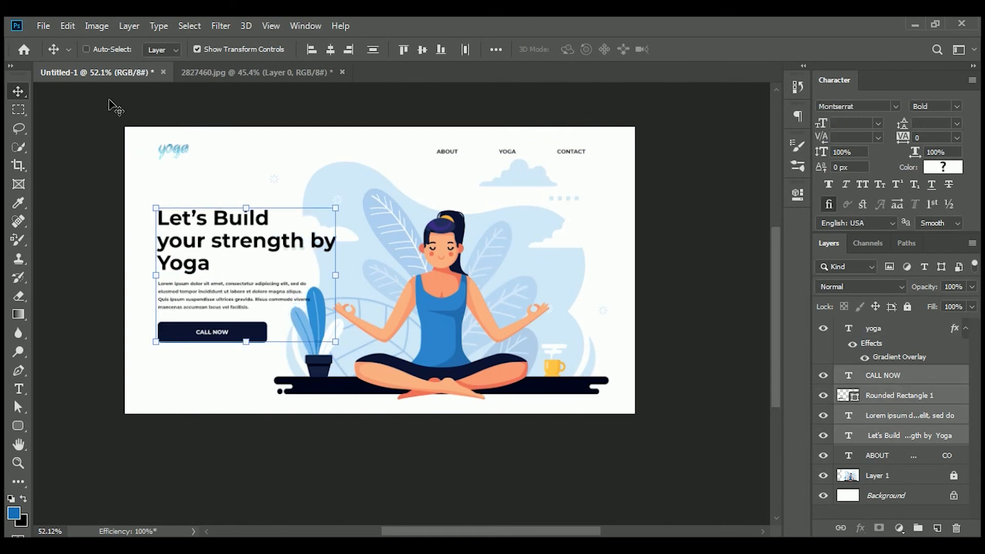
# Group the heading, paragraph and button layers, centre the group vertically on the canvas, and deselect.
pyautogui.hotkey('ctrl', 'a')
pyautogui.click(423, 48)
pyautogui.hotkey('ctrl', 'z')
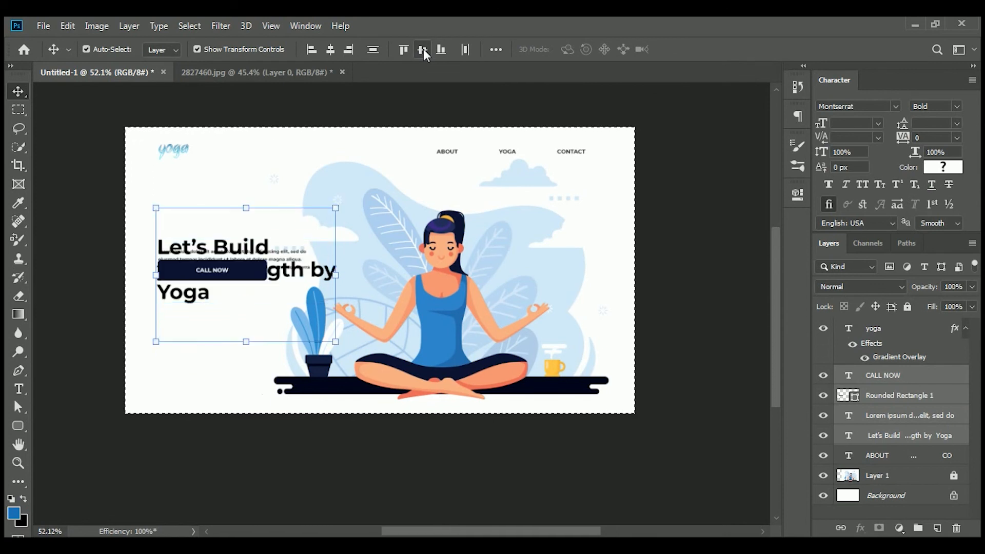
pyautogui.hotkey('ctrl', 'g')
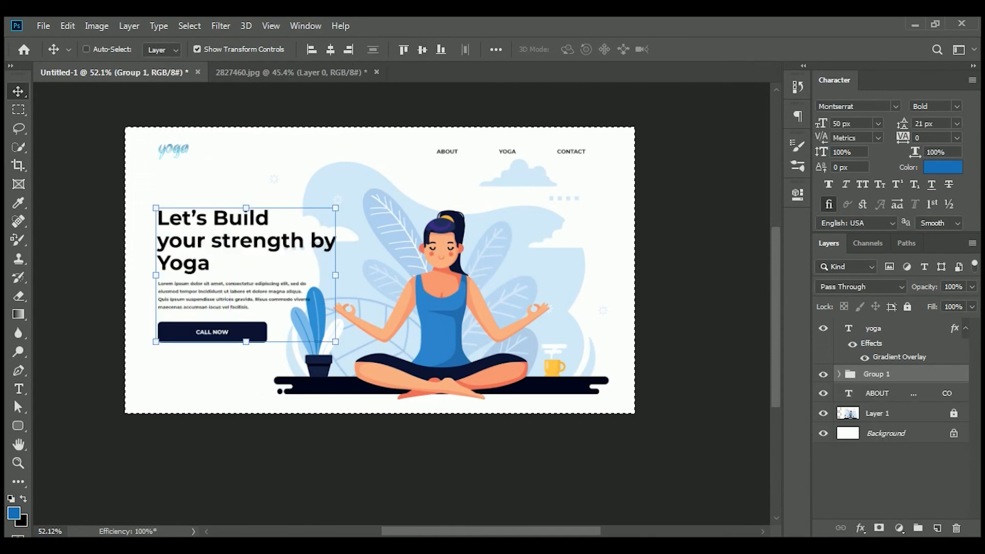
pyautogui.click(422, 48)
pyautogui.hotkey('ctrl', 'd')
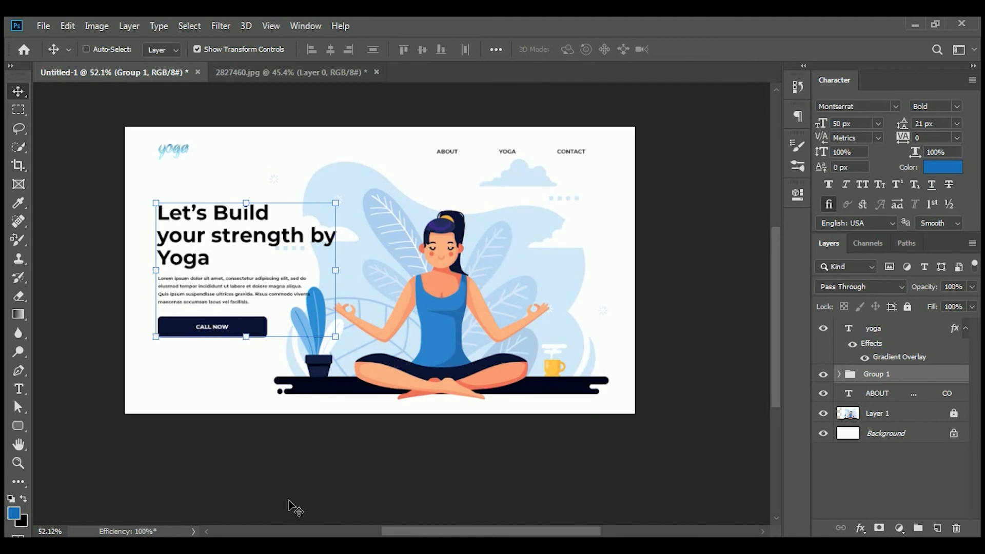
pyautogui.click(889, 476)
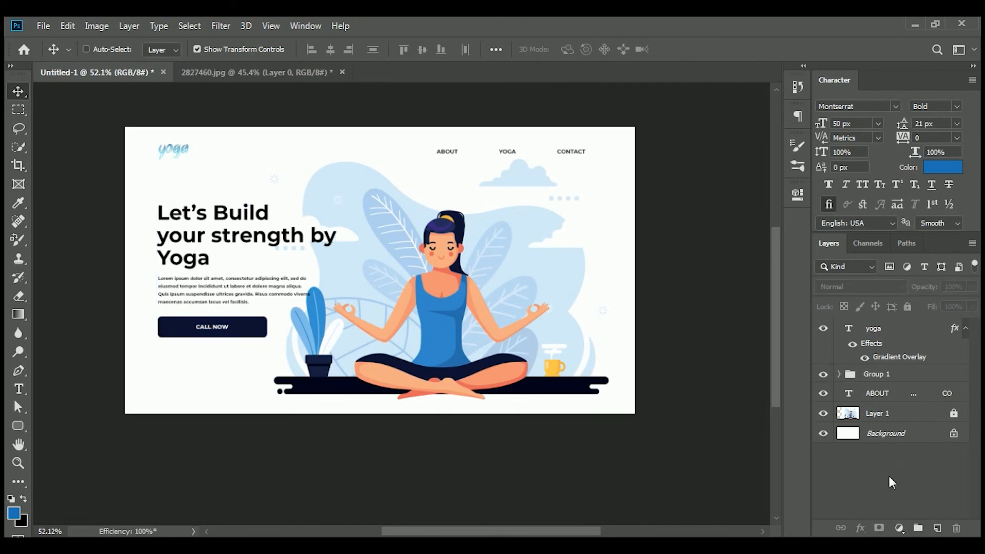
# Select the CALL NOW text and its rounded rectangle inside the group and nudge both down.
pyautogui.click(840, 374)
pyautogui.click(896, 402)
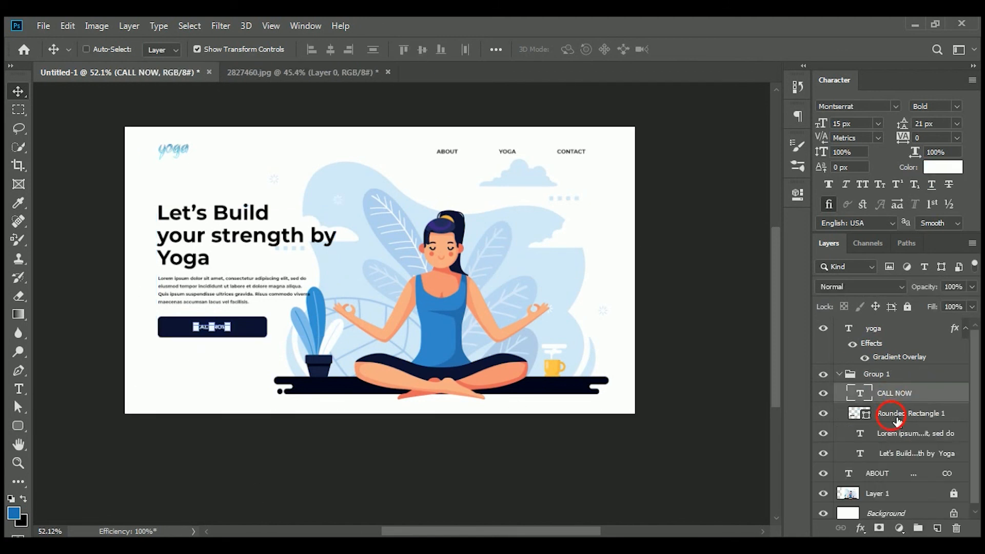
pyautogui.keyDown('shift'); pyautogui.click(897, 415); pyautogui.keyUp('shift')
pyautogui.hotkey('shift', 'Down')
pyautogui.hotkey('shift', 'Down')
pyautogui.hotkey('shift', 'Down')
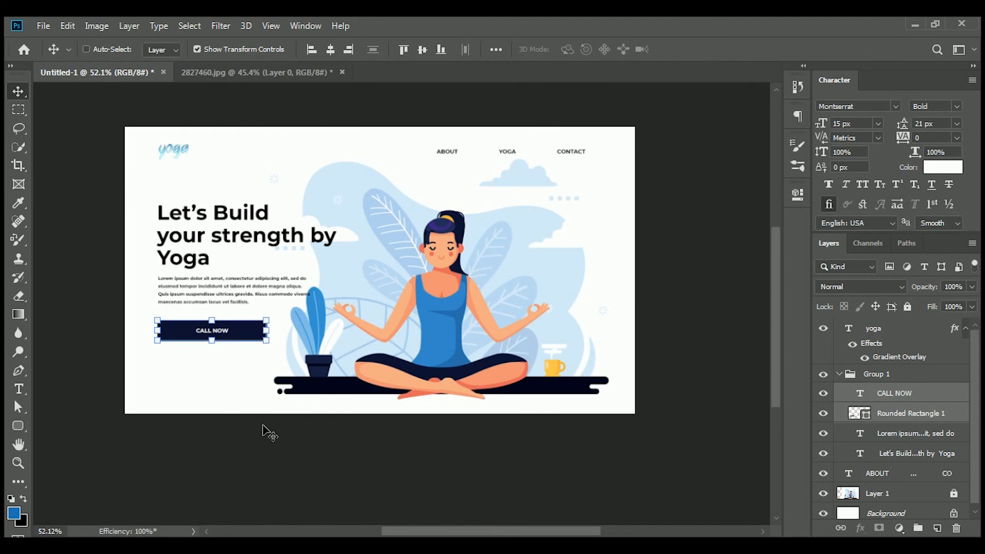
# Nudge the Lorem ipsum paragraph down a few pixels to even out the spacing below the heading.
pyautogui.keyDown('ctrl'); pyautogui.click(258, 313); pyautogui.keyUp('ctrl')
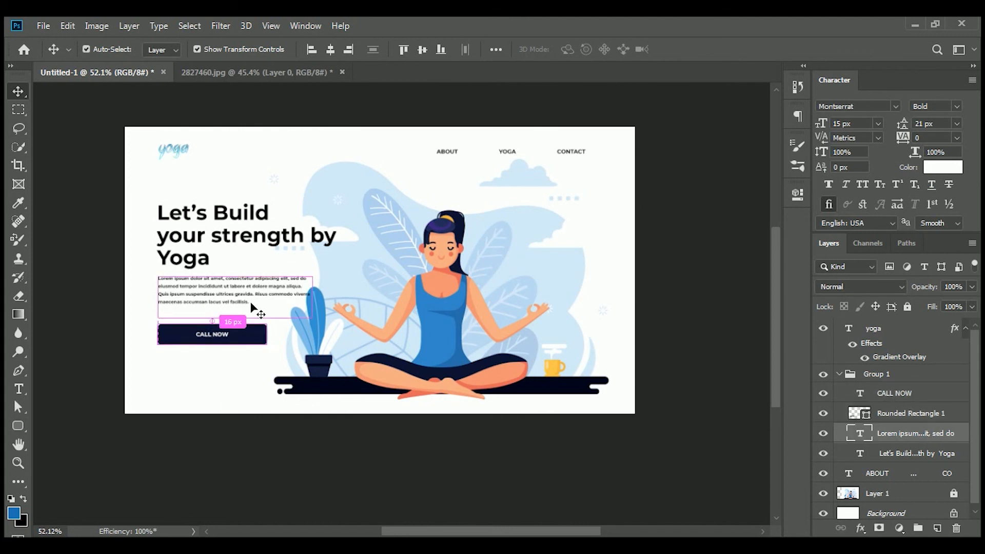
pyautogui.press('Down')
pyautogui.press('Down')
pyautogui.press('Down')
pyautogui.press('Down')
pyautogui.press('Down')
pyautogui.press('Down')
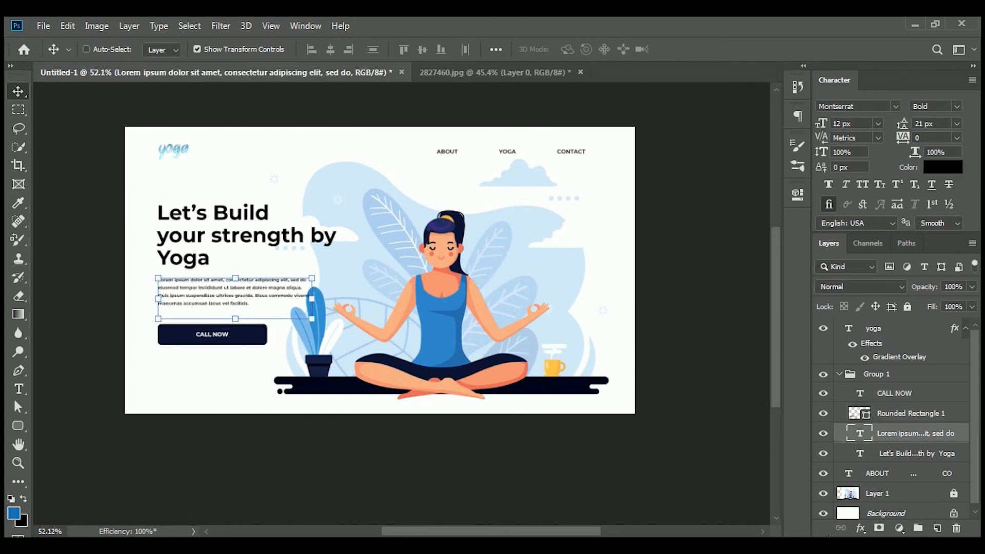
# Fit the finished landing page to the screen and display it in full-screen mode without the interface.
pyautogui.click(13, 466)
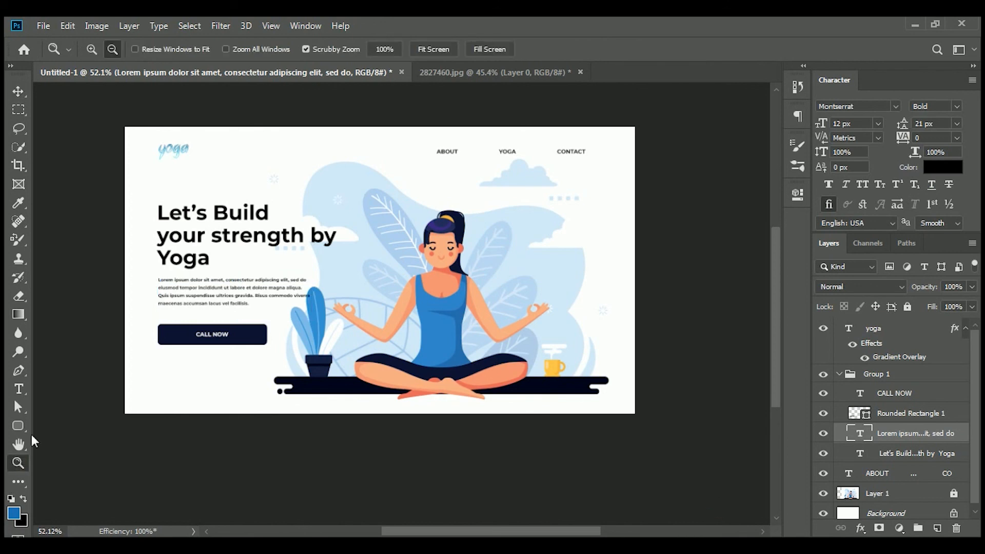
pyautogui.hotkey('ctrl', '0')
pyautogui.press('f')
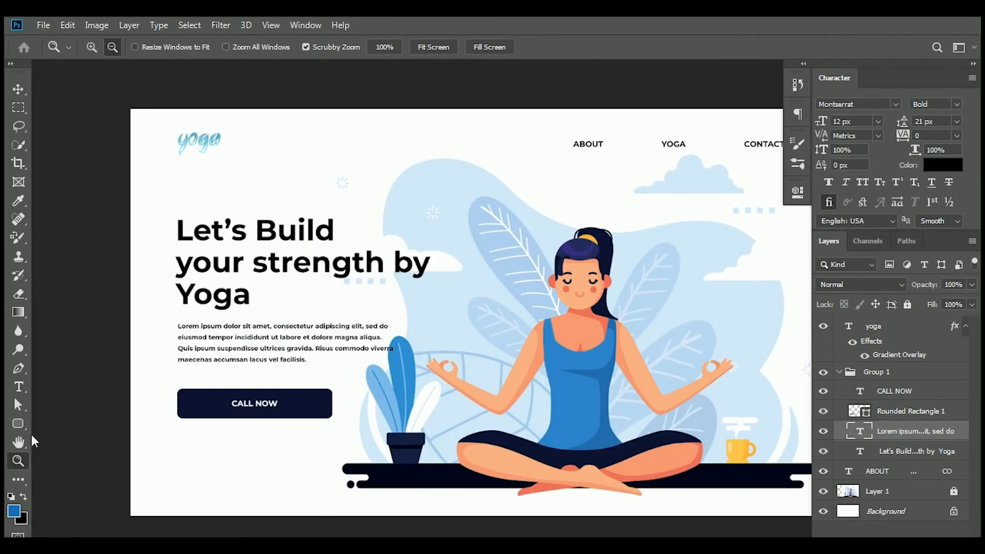
pyautogui.press('f')
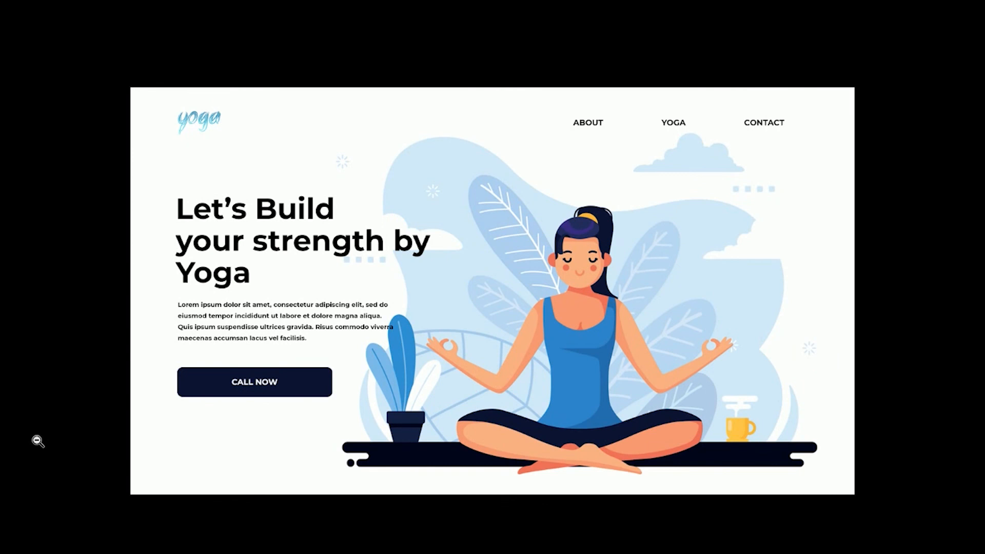